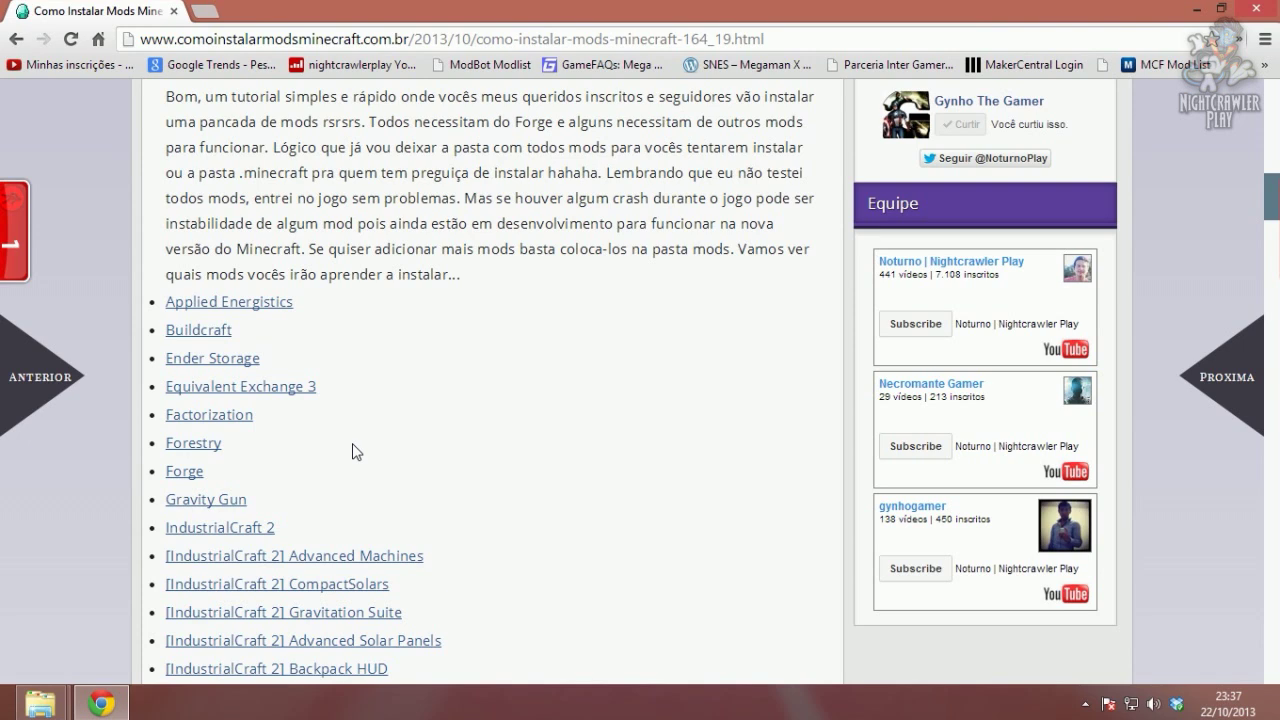
Review the list of included mods and the installation instructions for Minecraft 1.6.4 on the web page
scroll(352, 451, down, 1)
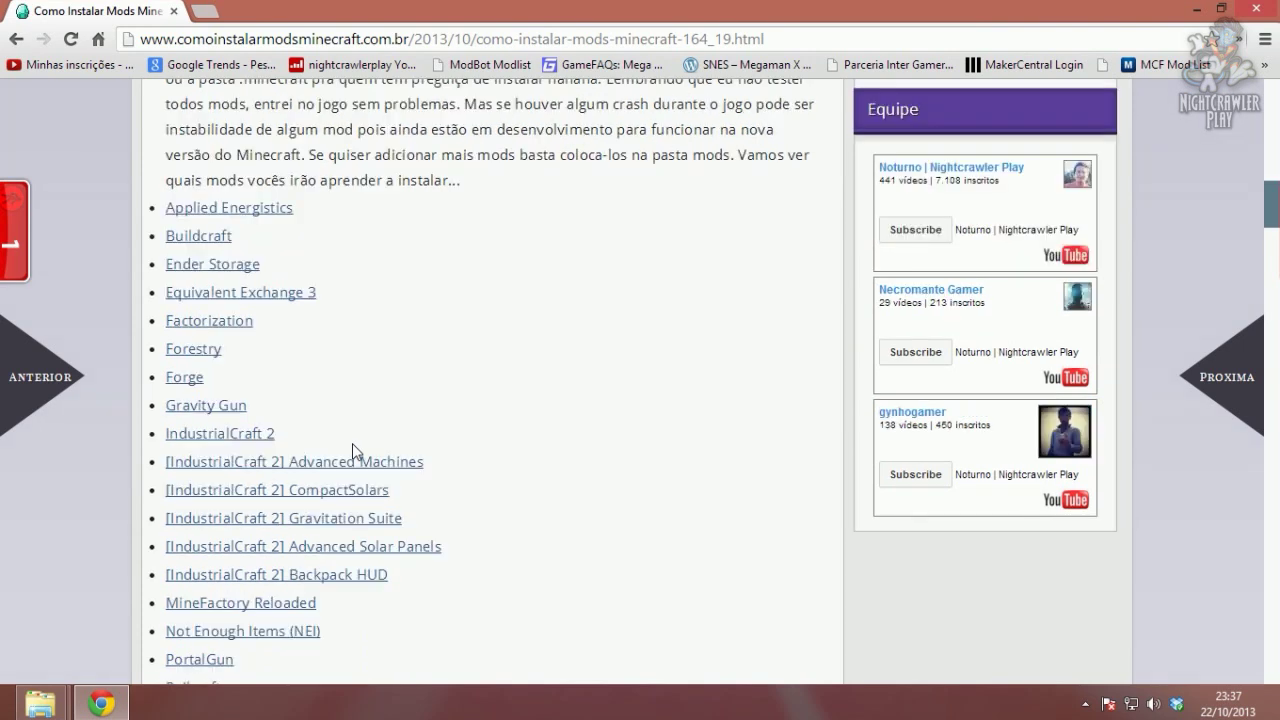
scroll(352, 451, down, 1)
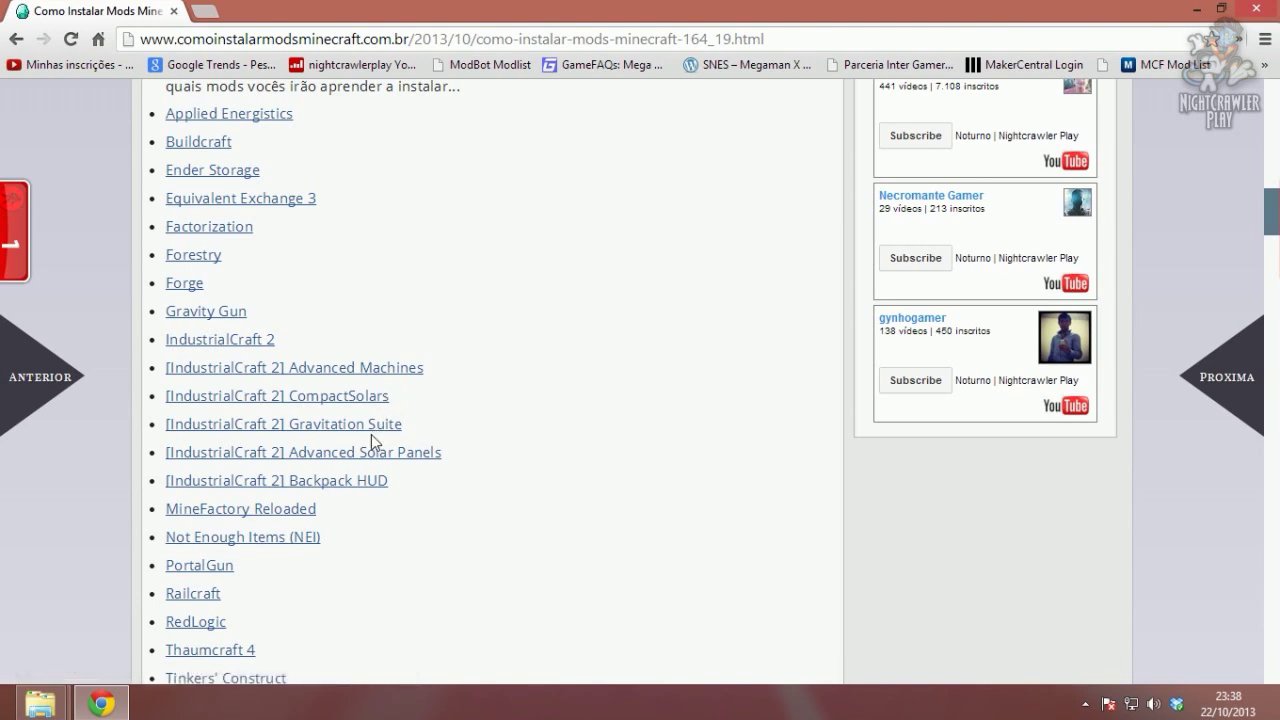
scroll(371, 441, down, 1)
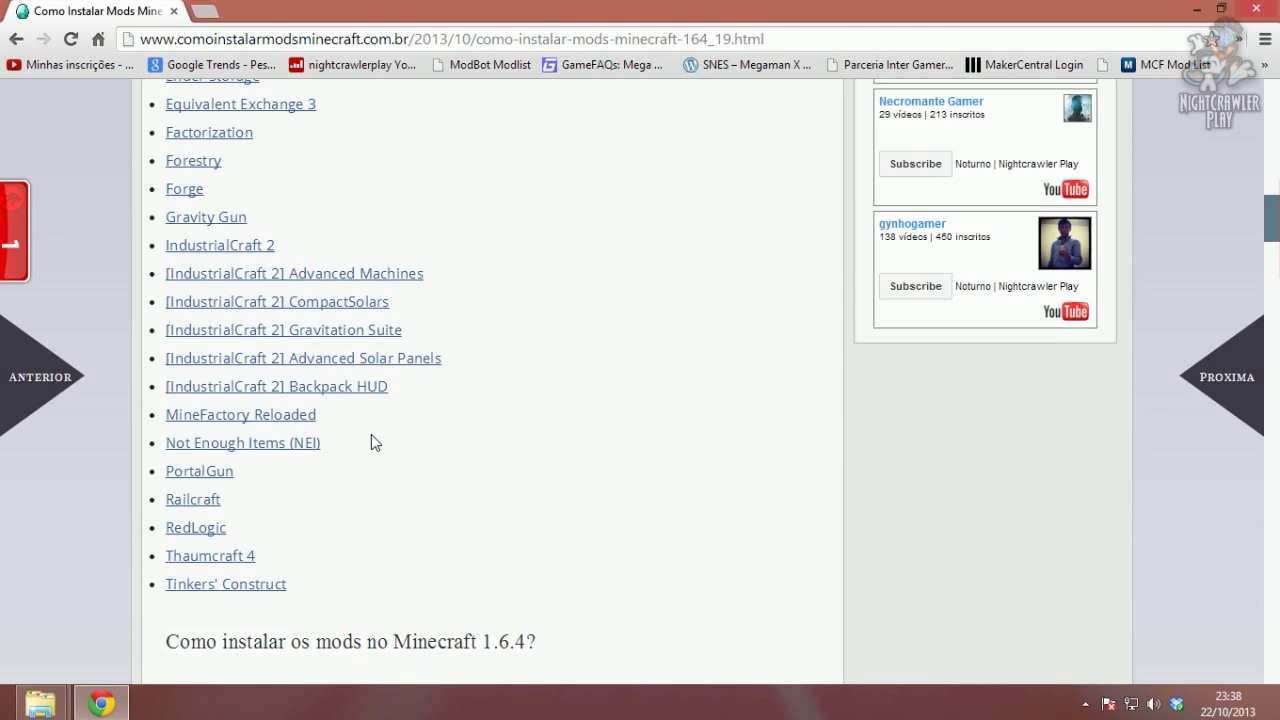
scroll(371, 434, down, 1)
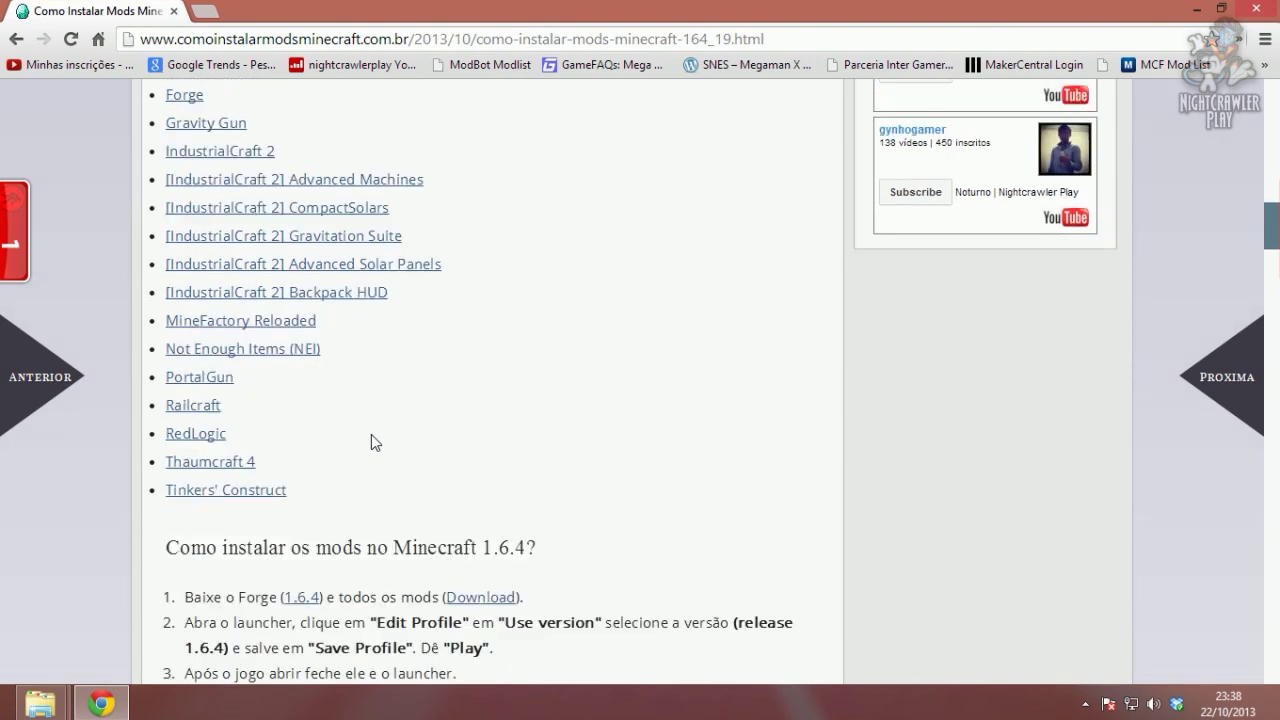
scroll(371, 434, down, 1)
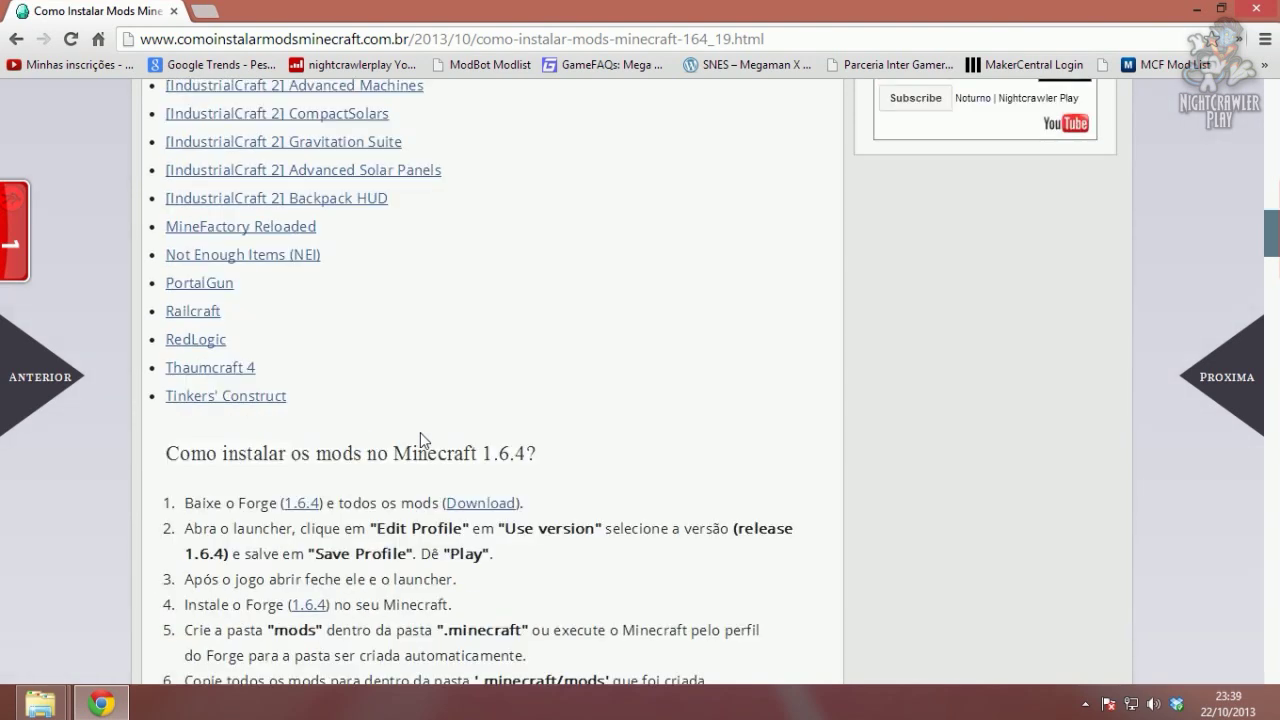
Switch to Disco Local (D:), inspect the contents of modpack.1.6.4-#02.rar in WinRAR, and close the archive
mouse_move(40, 704)
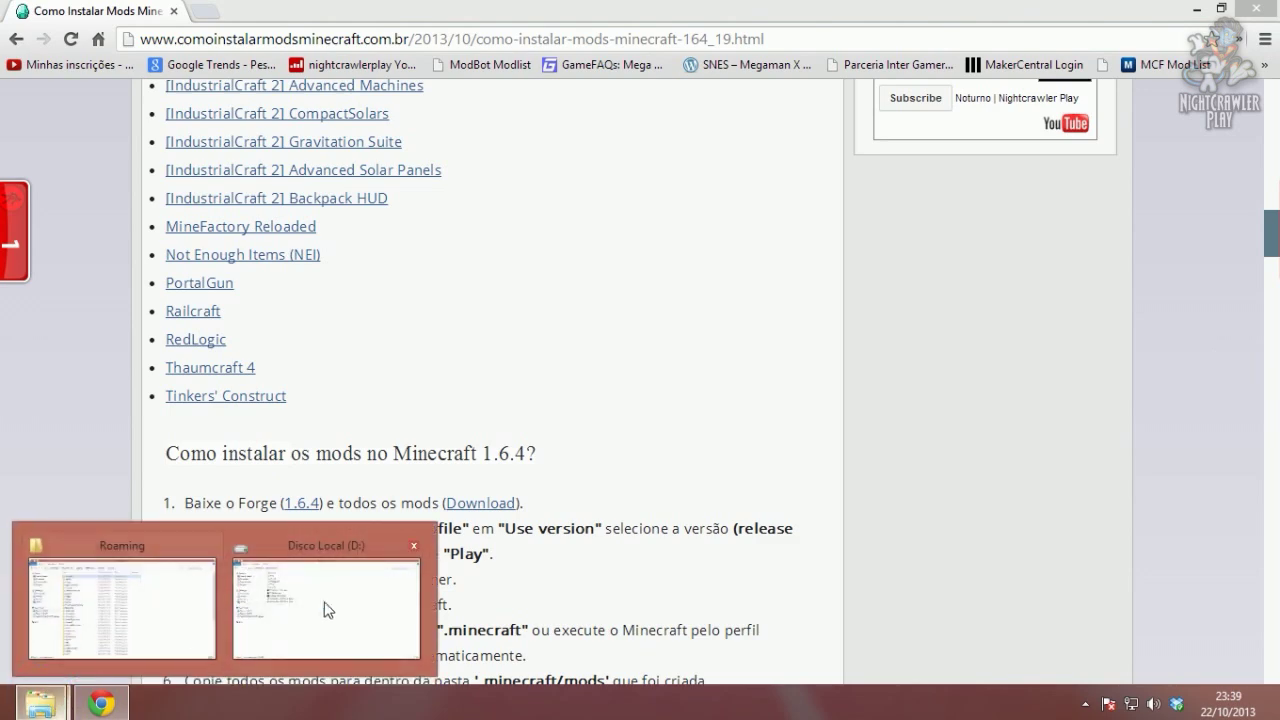
click(329, 607)
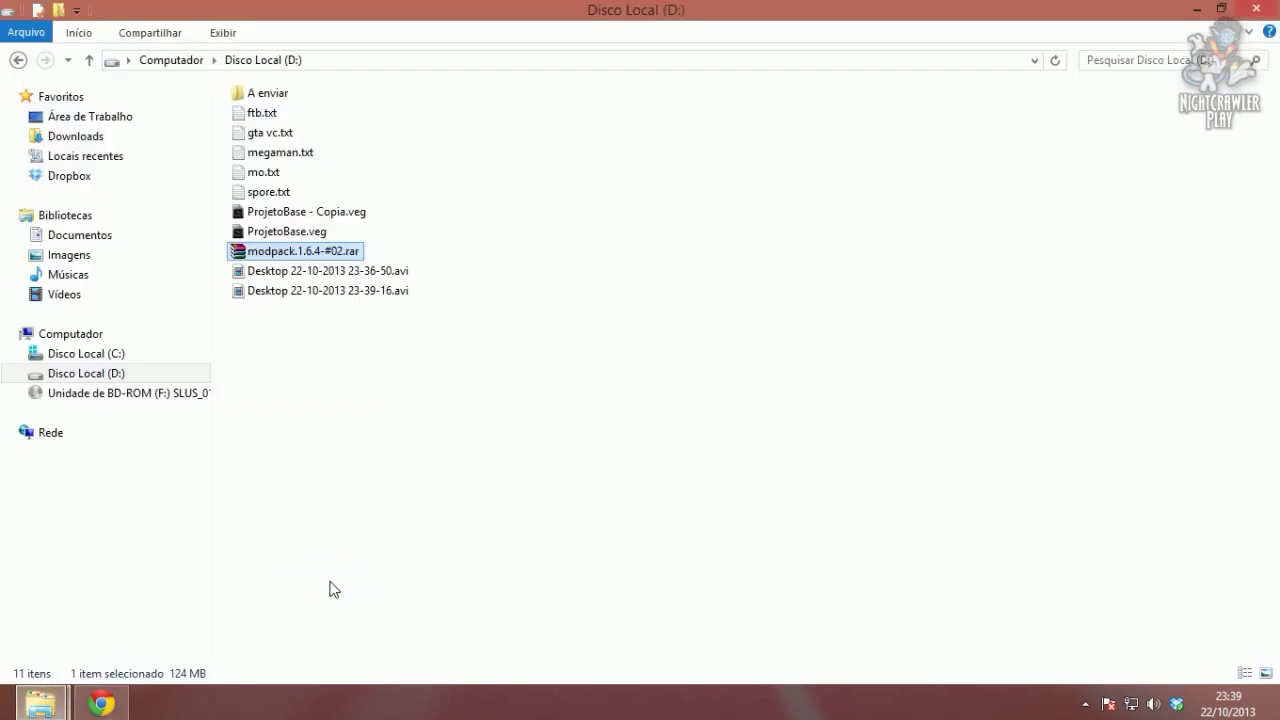
double_click(303, 257)
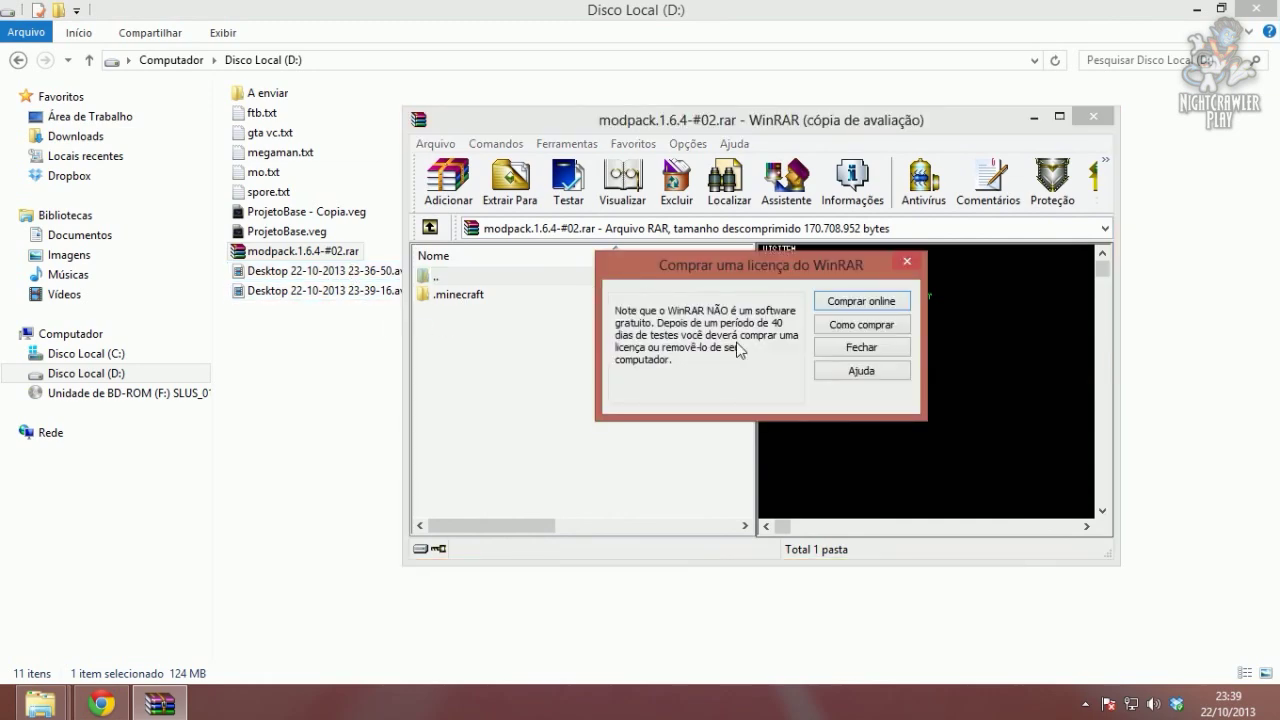
click(862, 347)
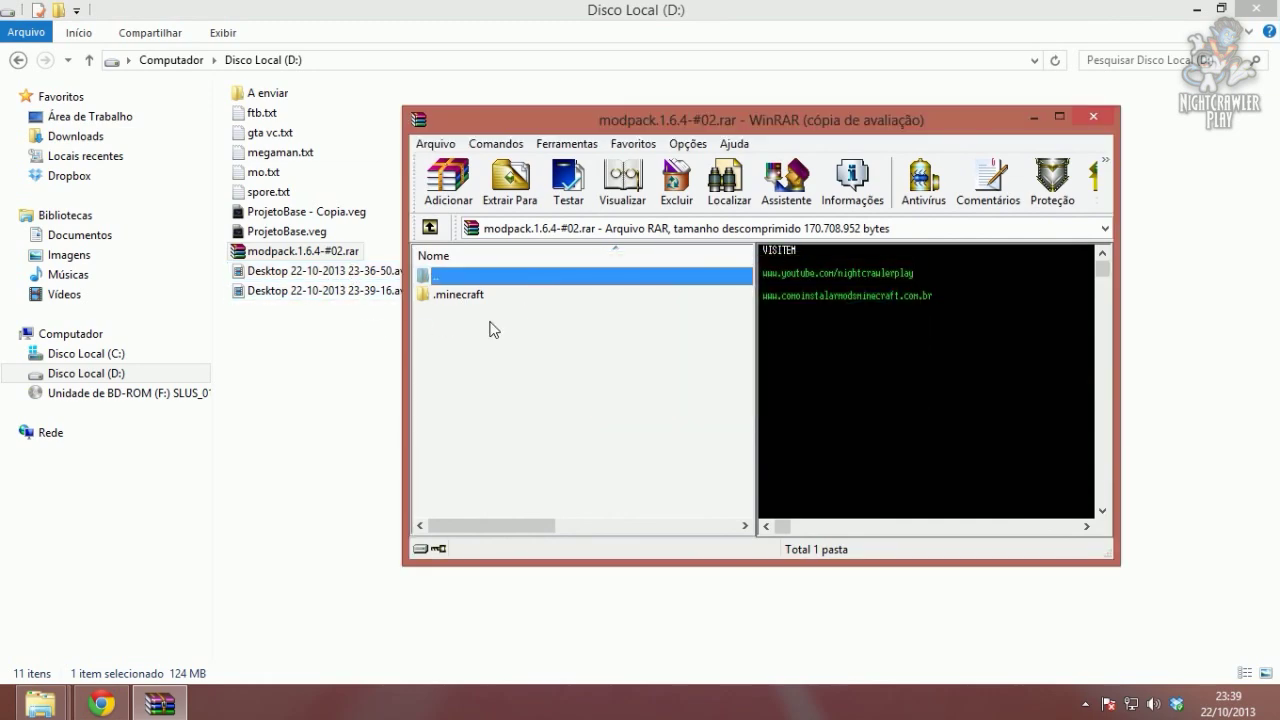
click(1105, 120)
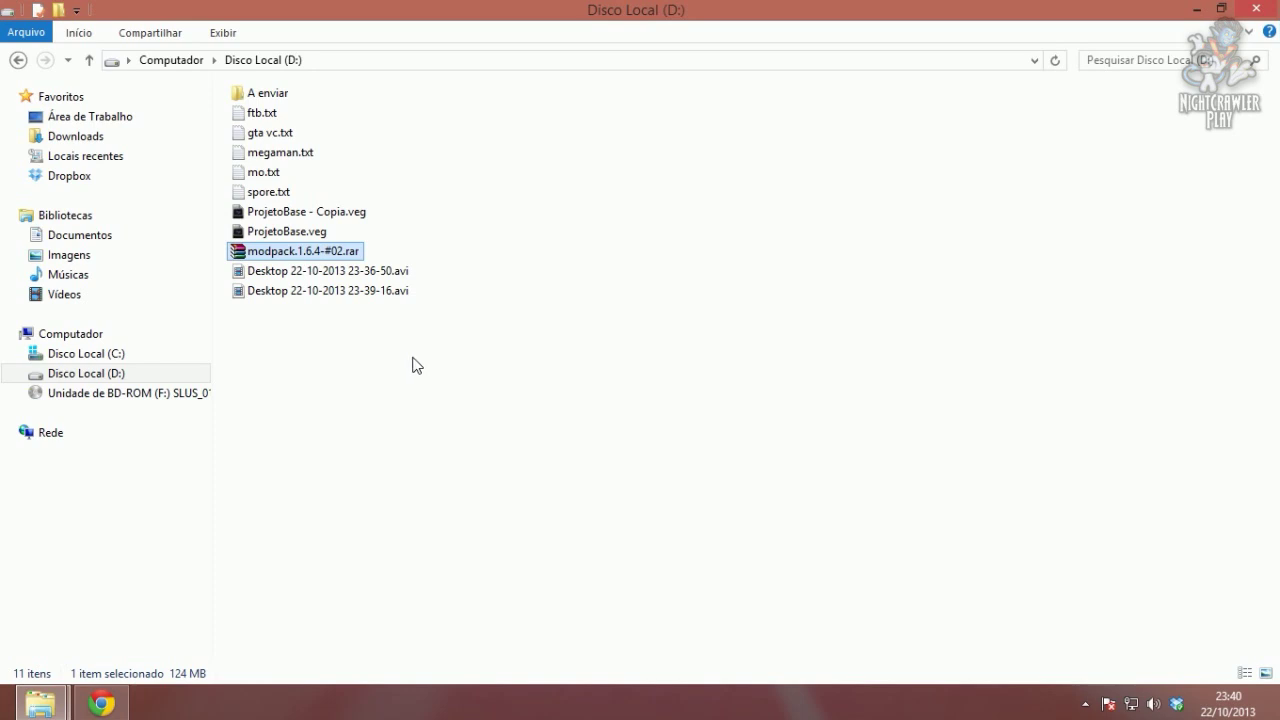
Open the %appdata% folder through the Run dialog and select the .minecraft folder
key(super+r)
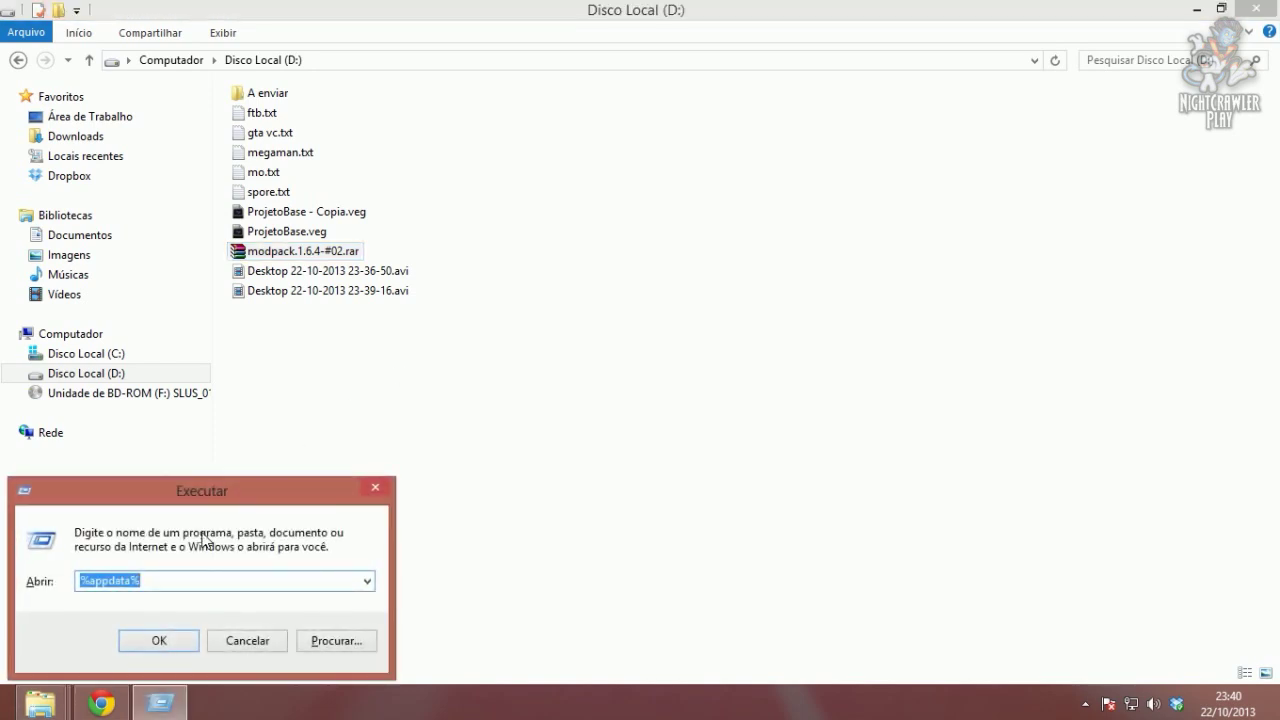
click(166, 641)
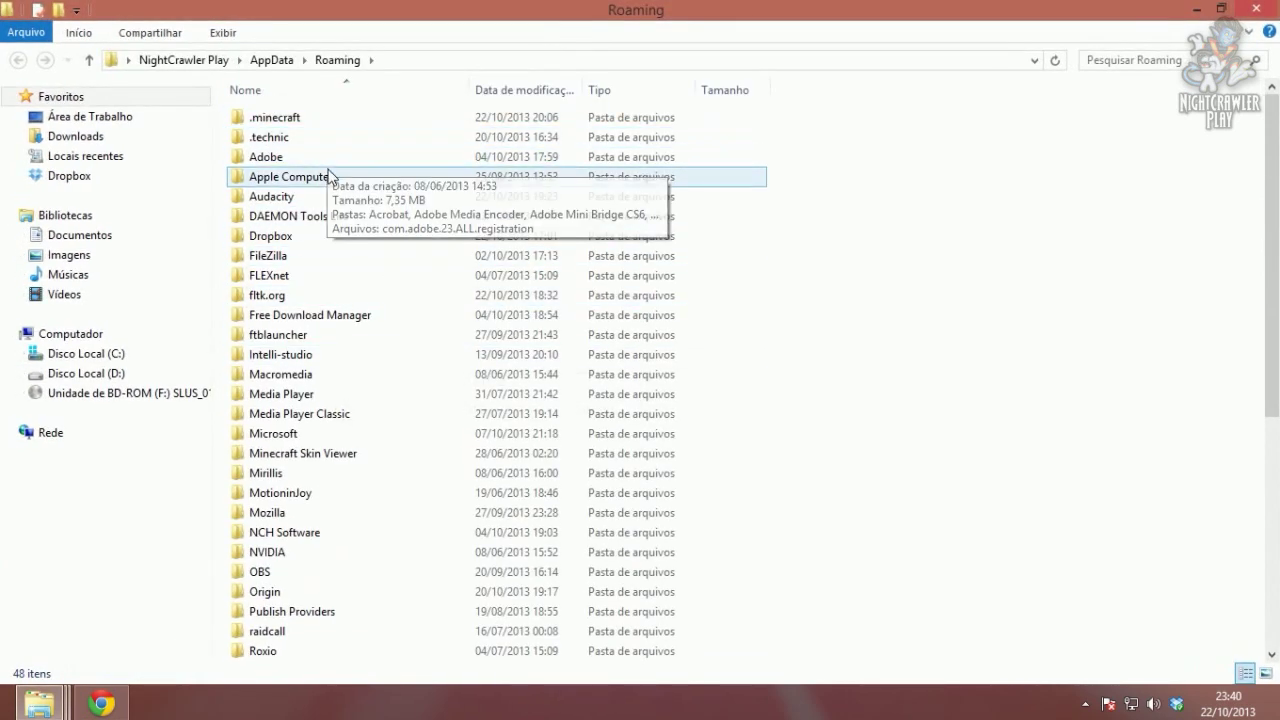
click(289, 137)
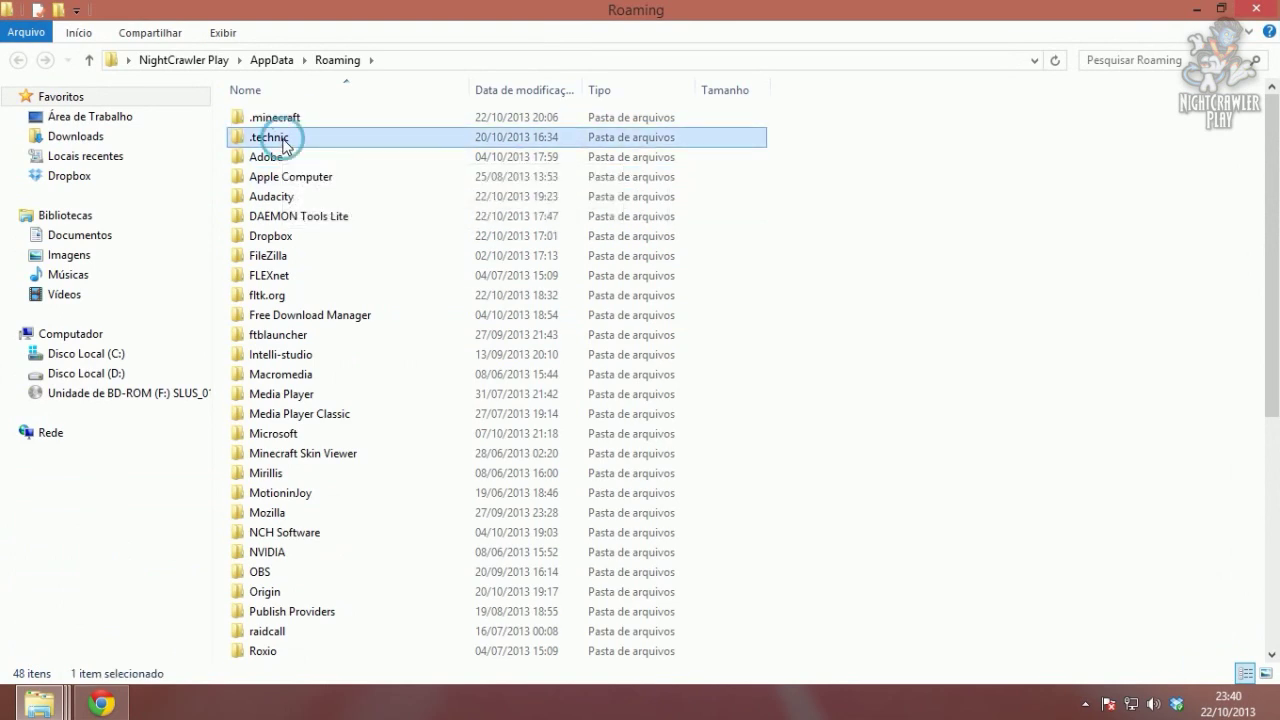
click(276, 119)
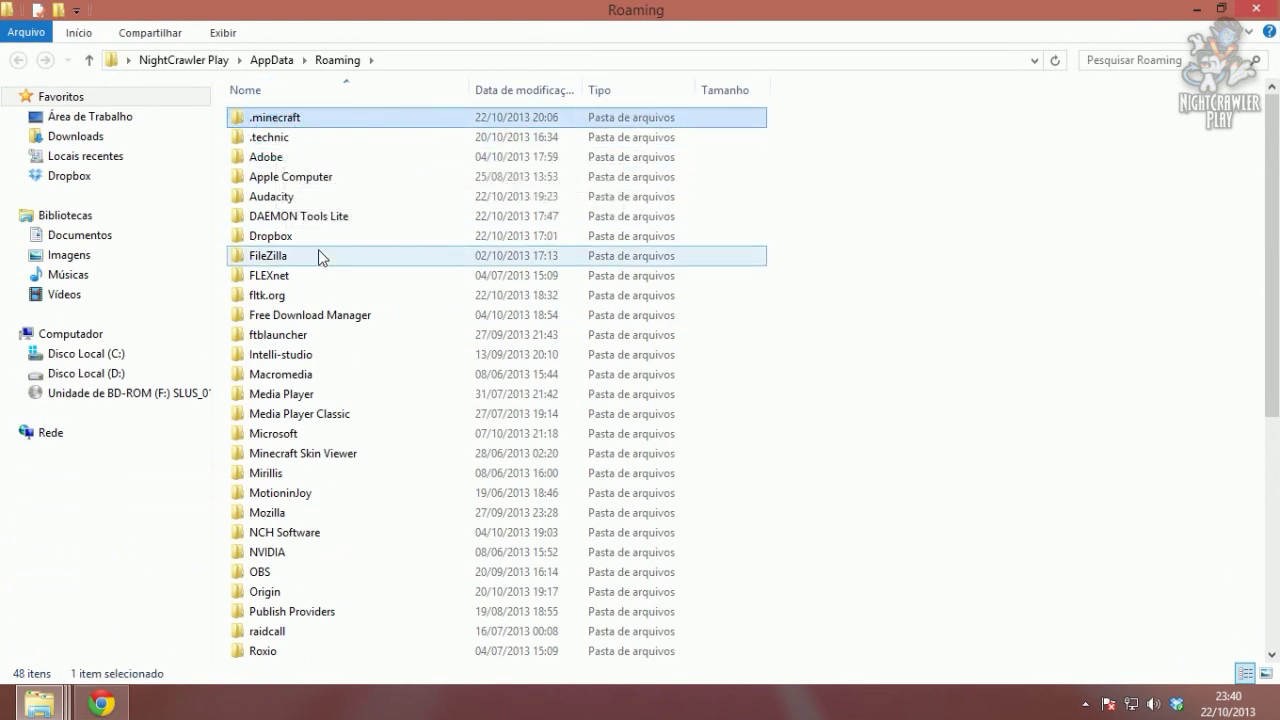
right_click(276, 122)
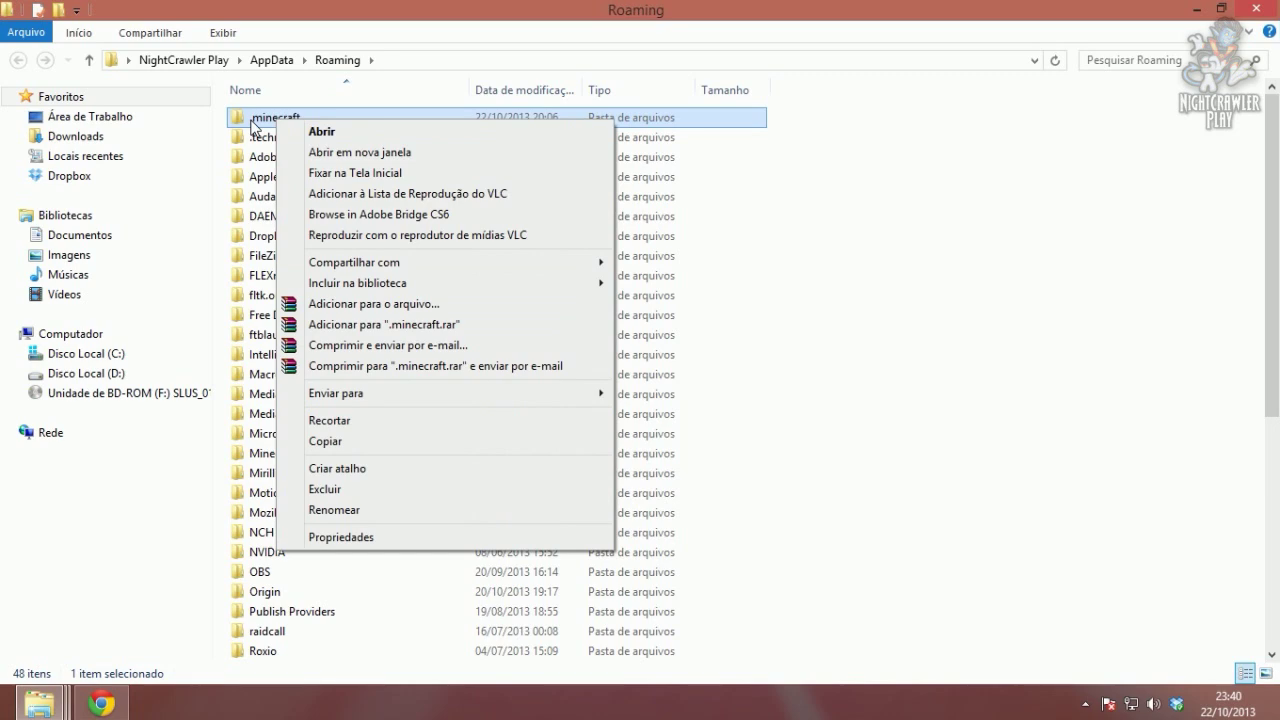
click(347, 307)
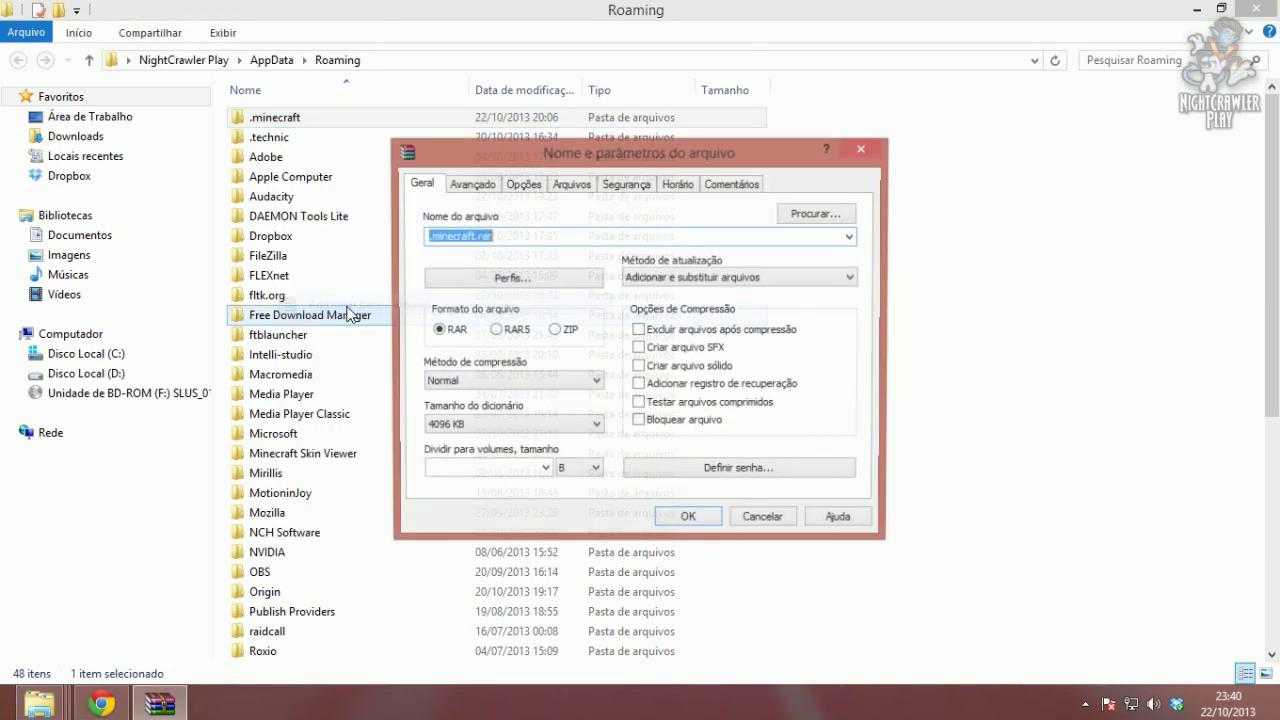
click(757, 518)
Delete the existing .minecraft folder from the Roaming folder
scroll(437, 421, down, 5)
scroll(437, 421, down, 2)
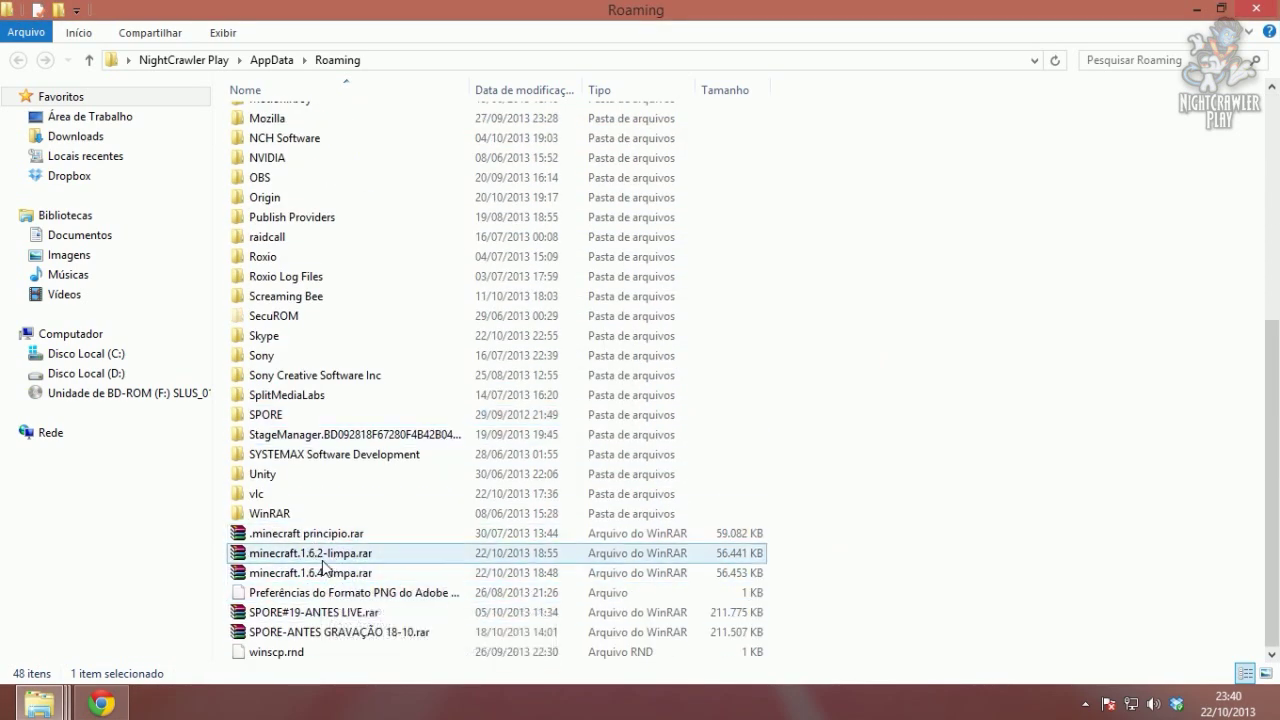
scroll(324, 549, up, 7)
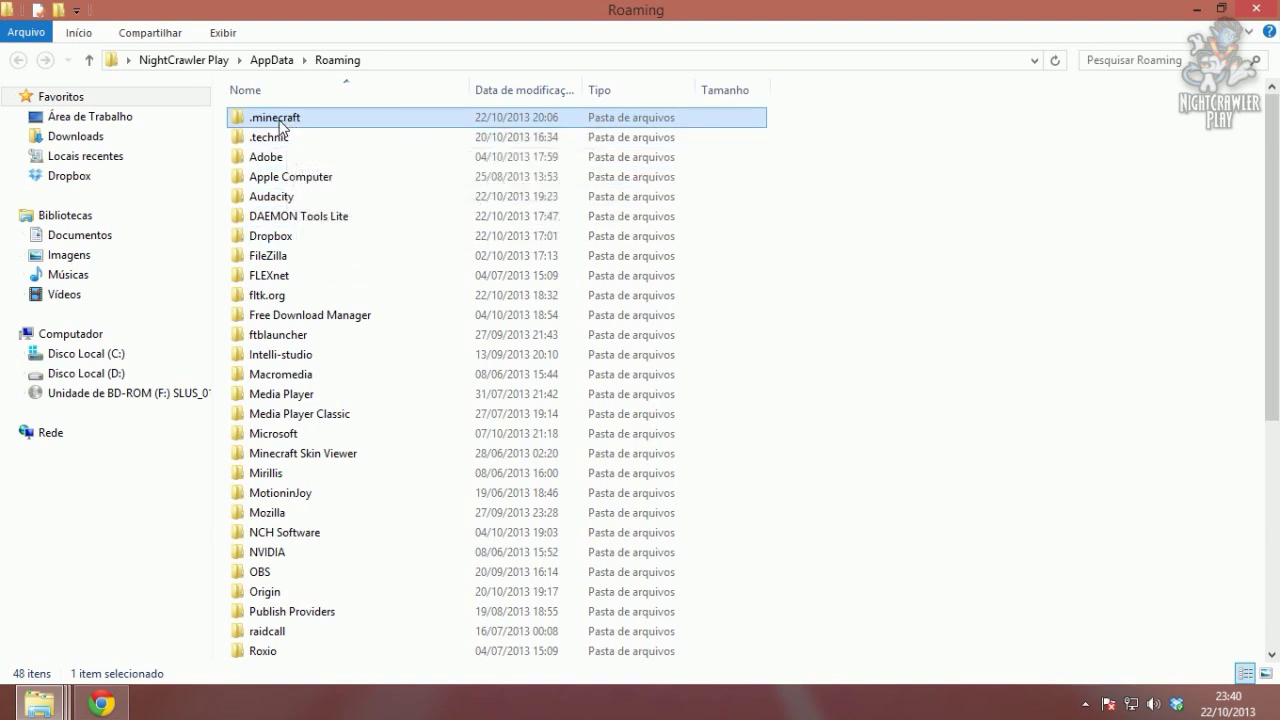
right_click(279, 120)
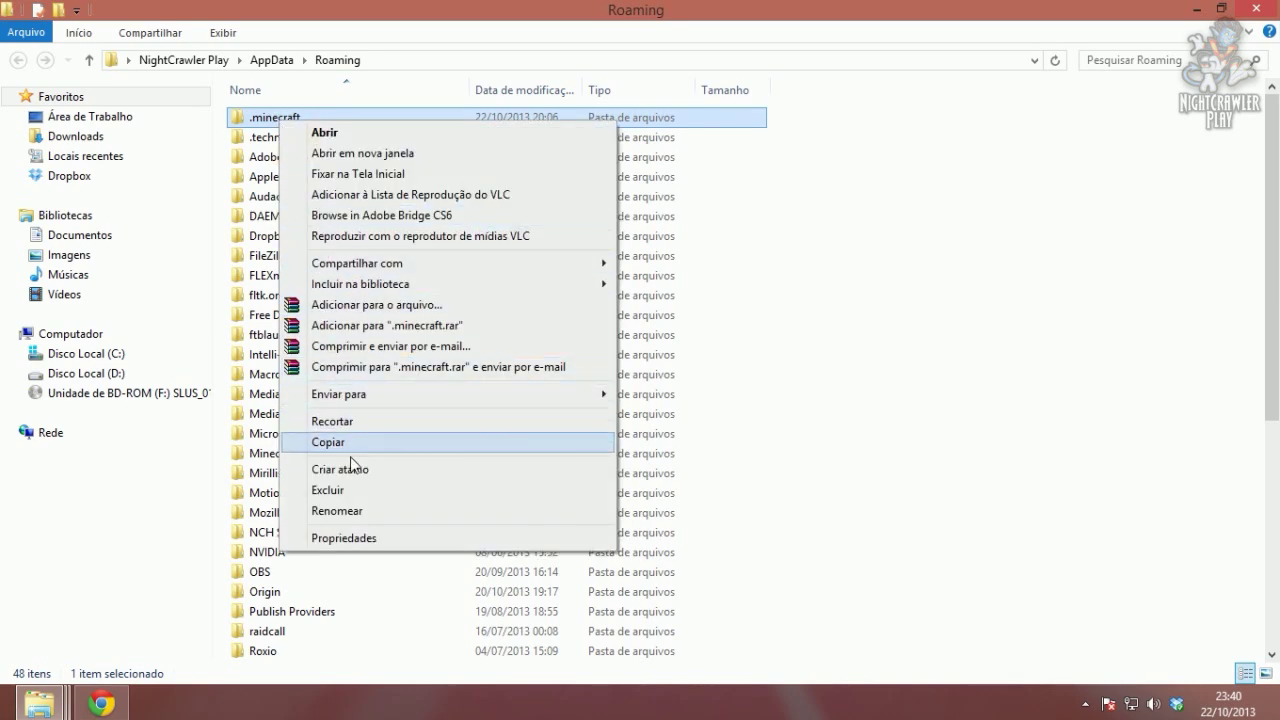
click(355, 490)
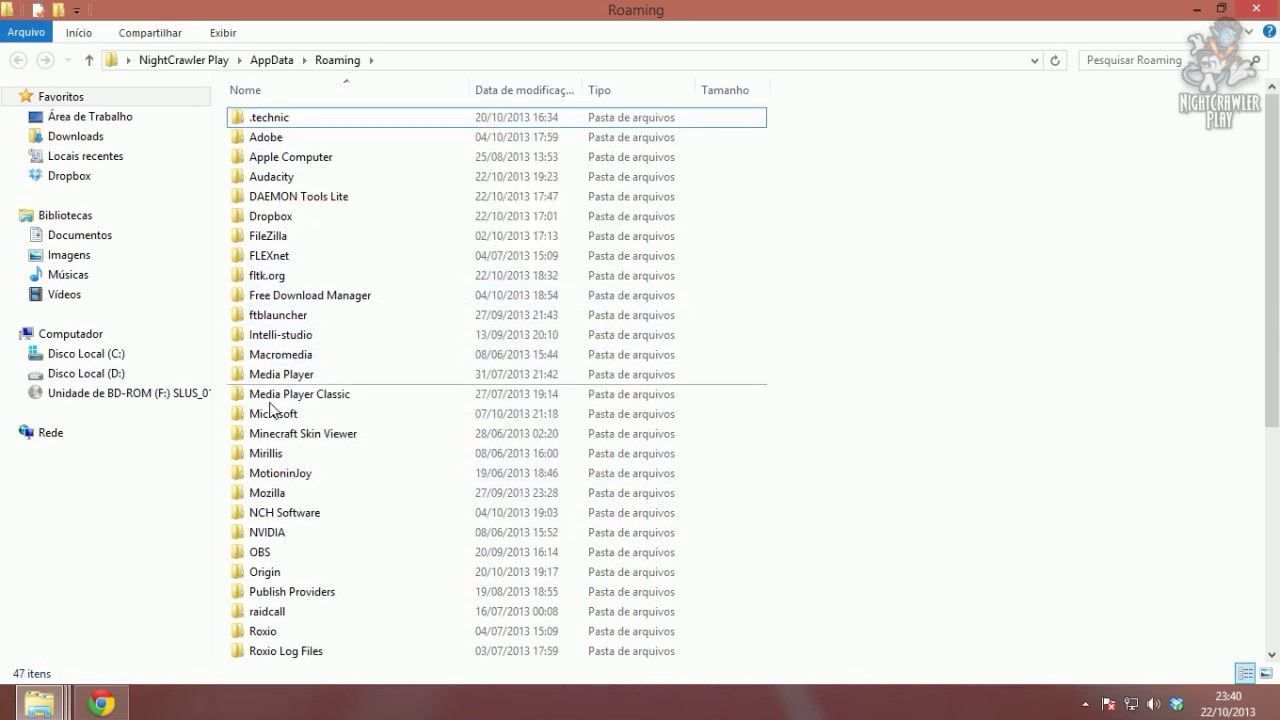
Reopen modpack.1.6.4-#02.rar from Disco Local (D:) in WinRAR and dismiss the licence notice
click(55, 703)
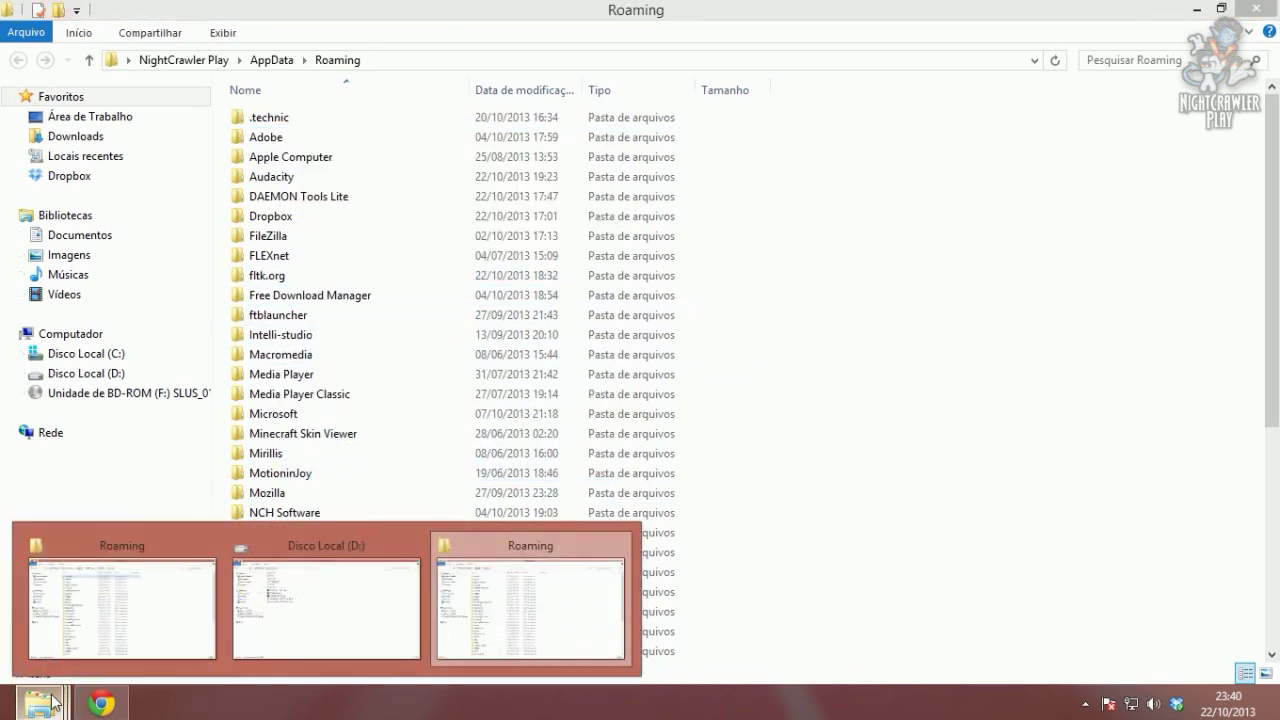
click(337, 606)
double_click(288, 251)
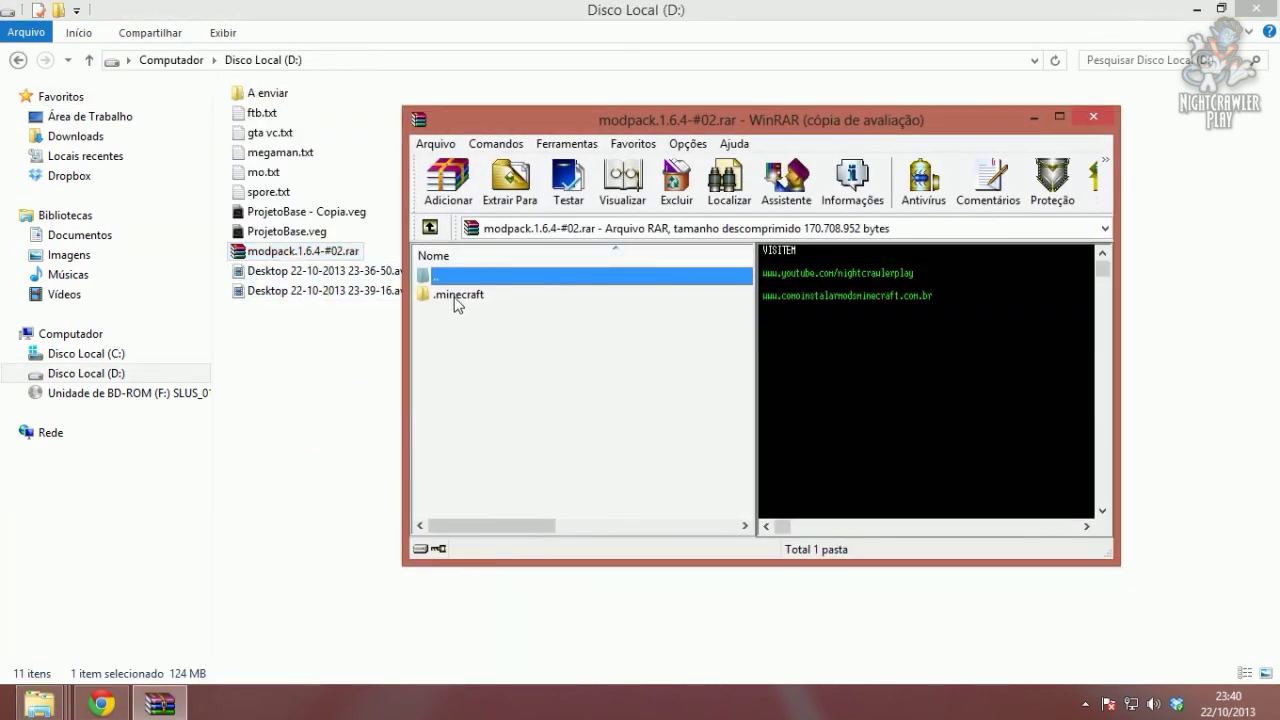
click(862, 505)
Extract the .minecraft folder from the modpack archive into the Roaming folder
click(60, 710)
click(500, 595)
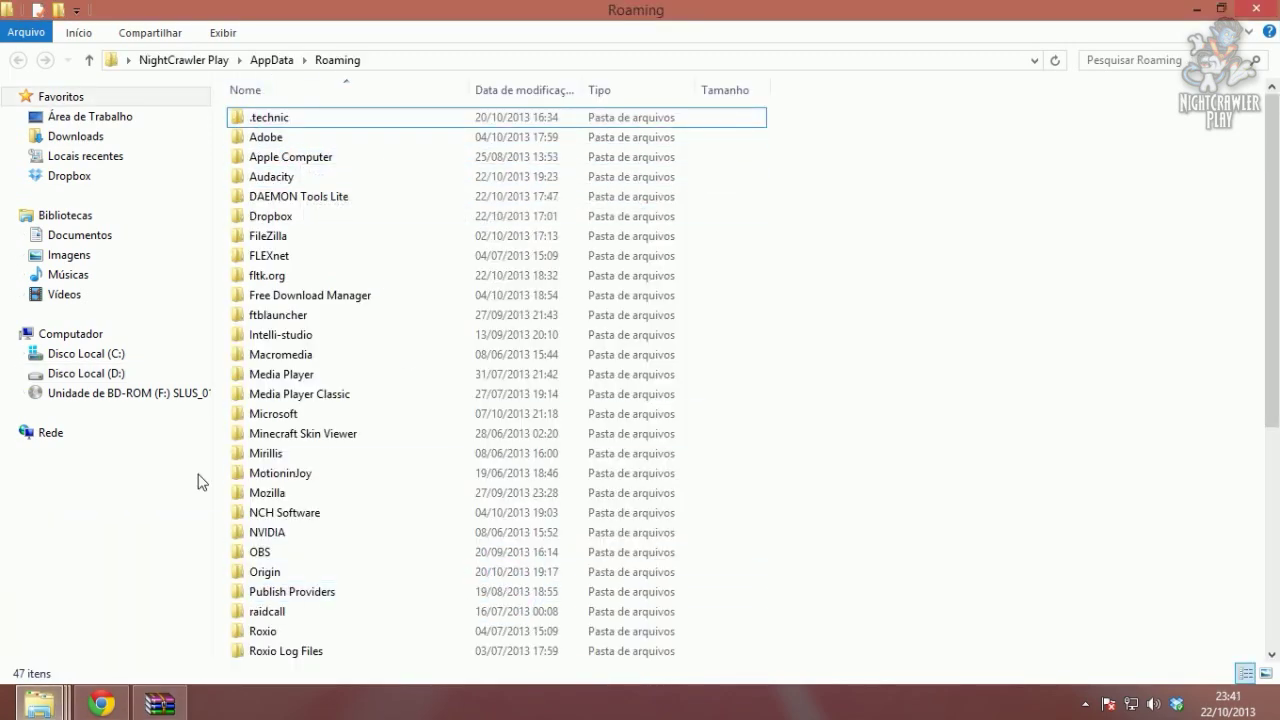
click(160, 704)
drag(482, 118, 619, 119)
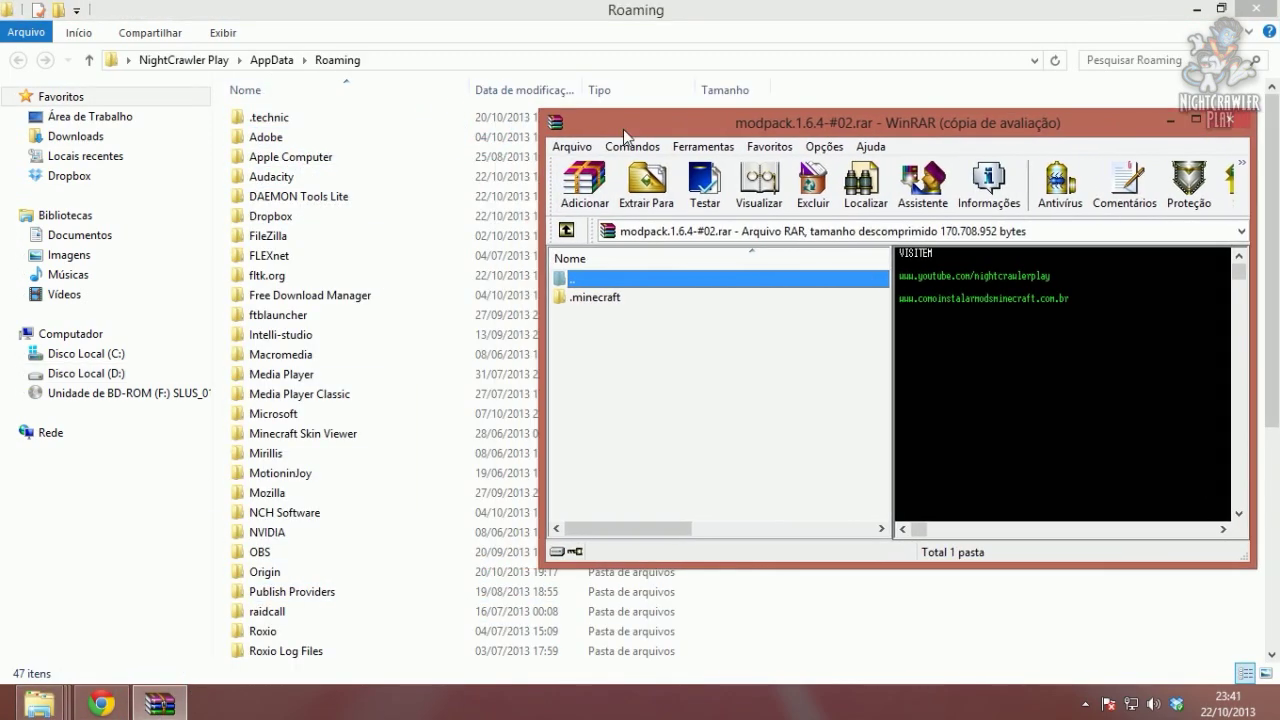
drag(590, 305, 222, 208)
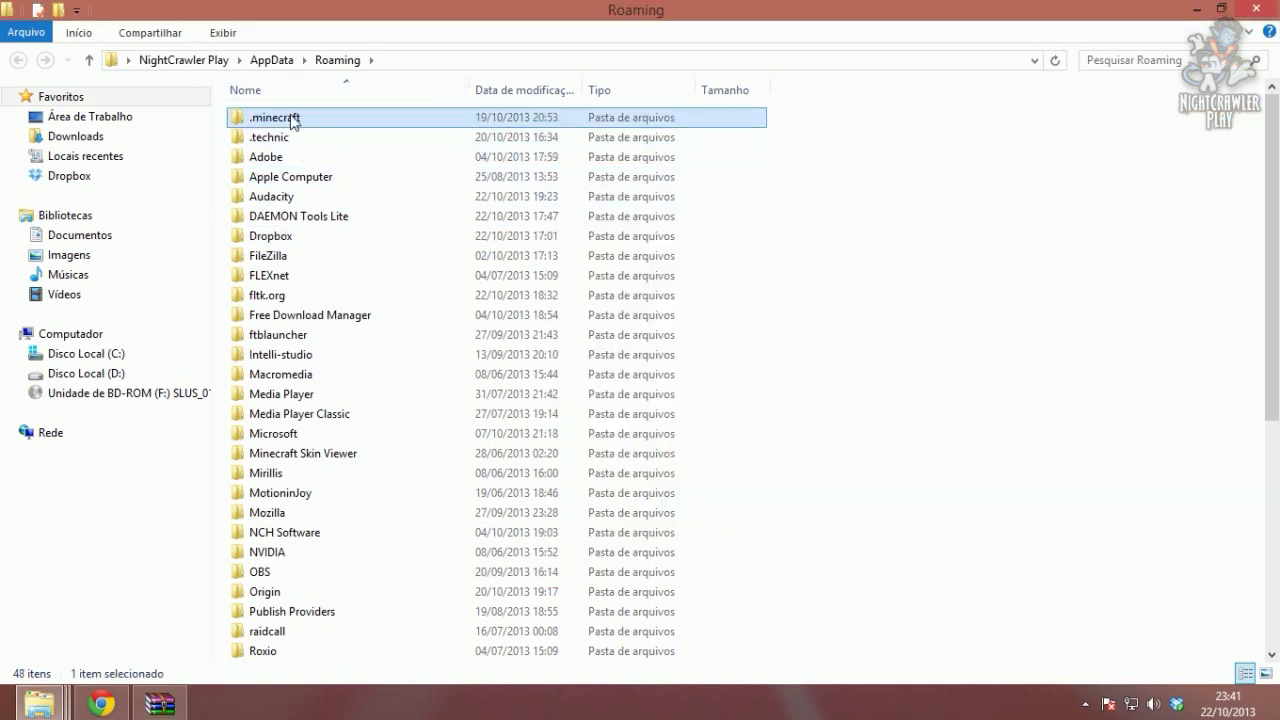
Inspect the mods and versions folders inside the newly extracted .minecraft folder
double_click(287, 120)
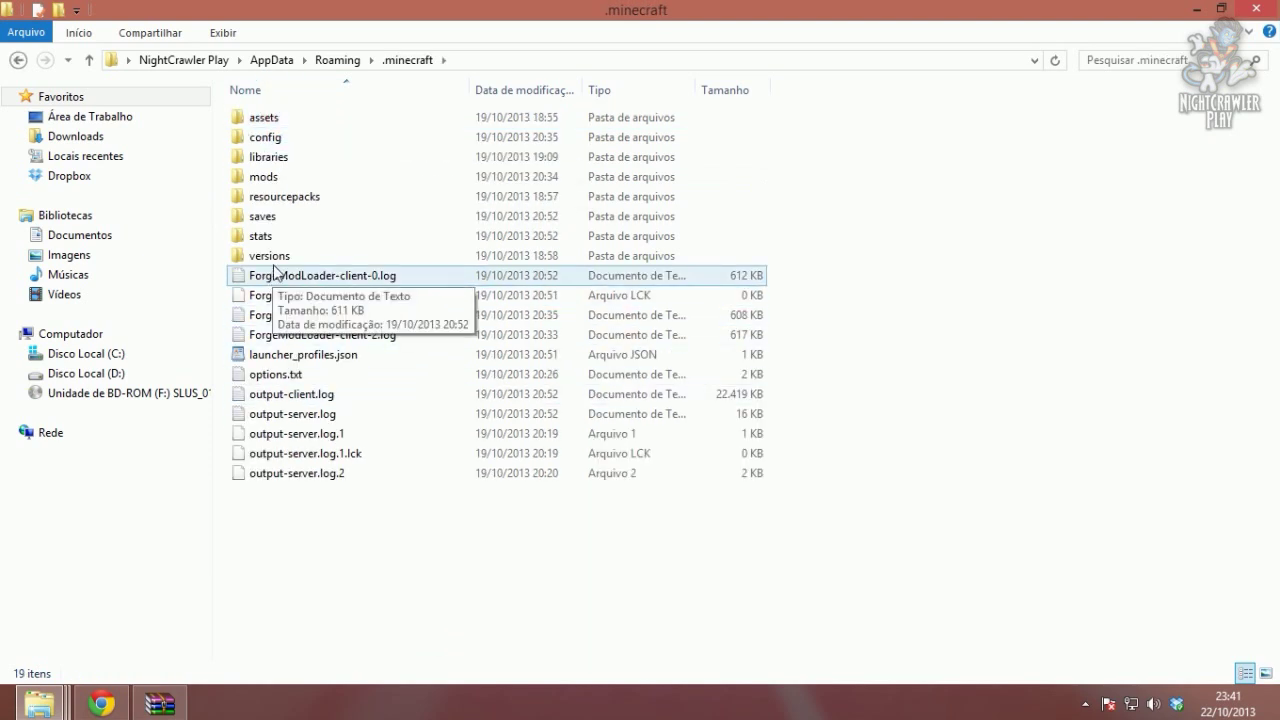
double_click(265, 177)
scroll(255, 215, down, 1)
scroll(330, 430, up, 1)
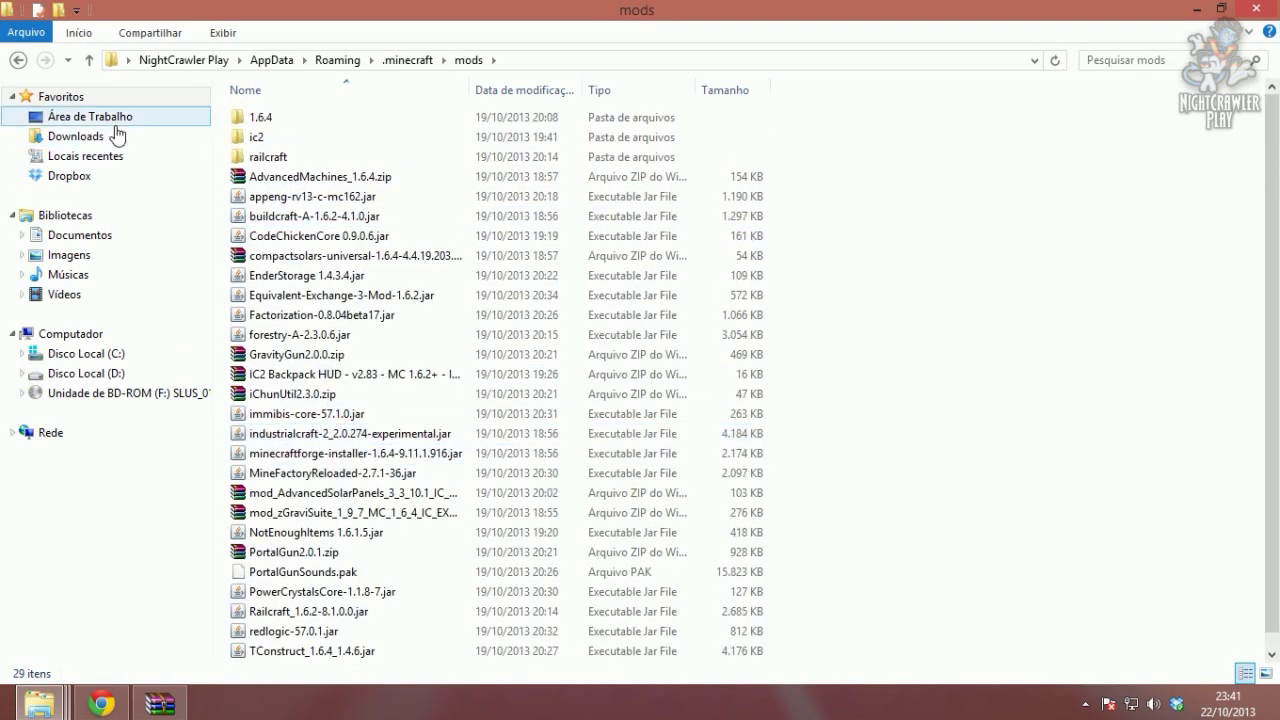
click(18, 60)
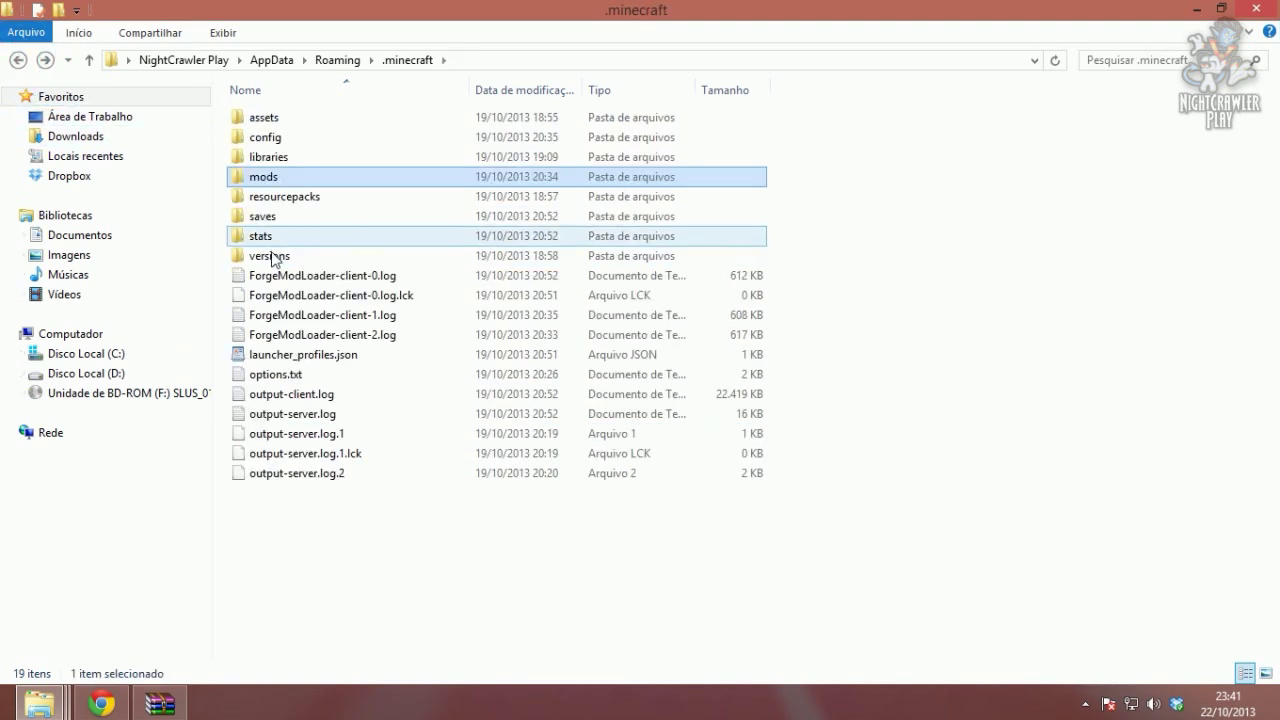
double_click(272, 256)
click(18, 60)
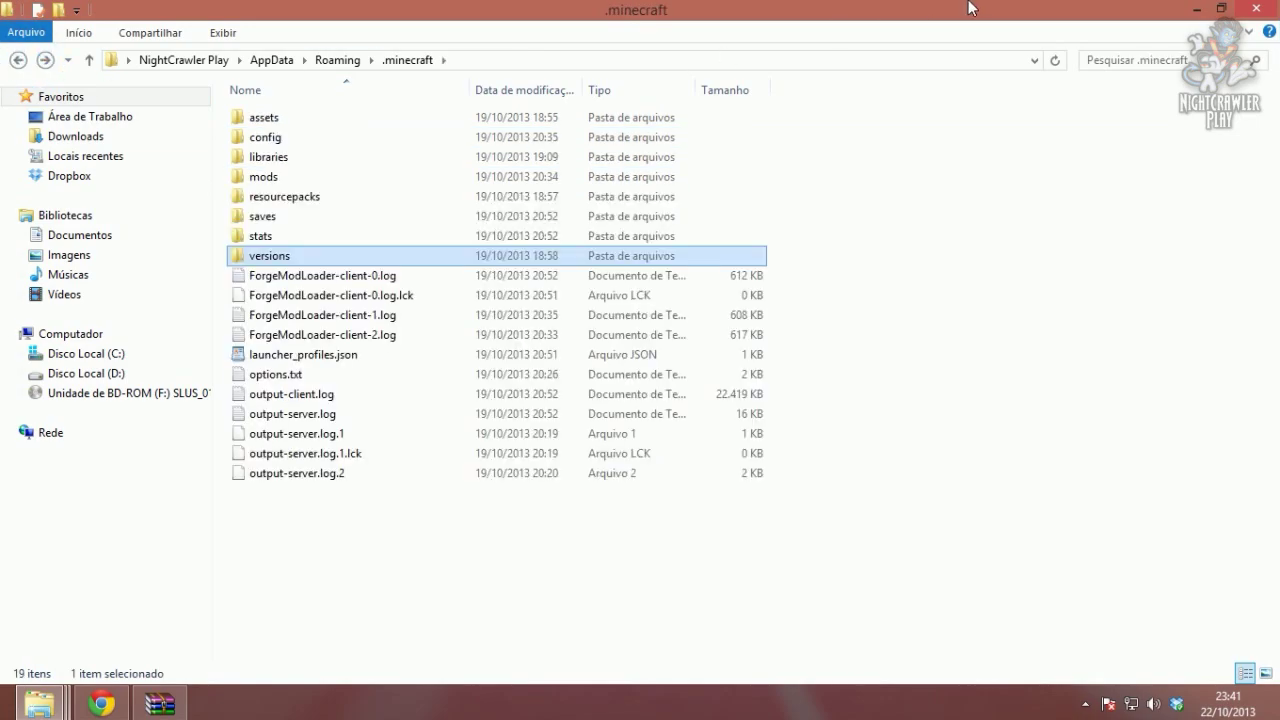
Clear the open windows from the desktop and start Minecraft from the KeiNett launcher with the Forge profile
click(1197, 10)
click(1197, 10)
click(1197, 10)
click(1238, 119)
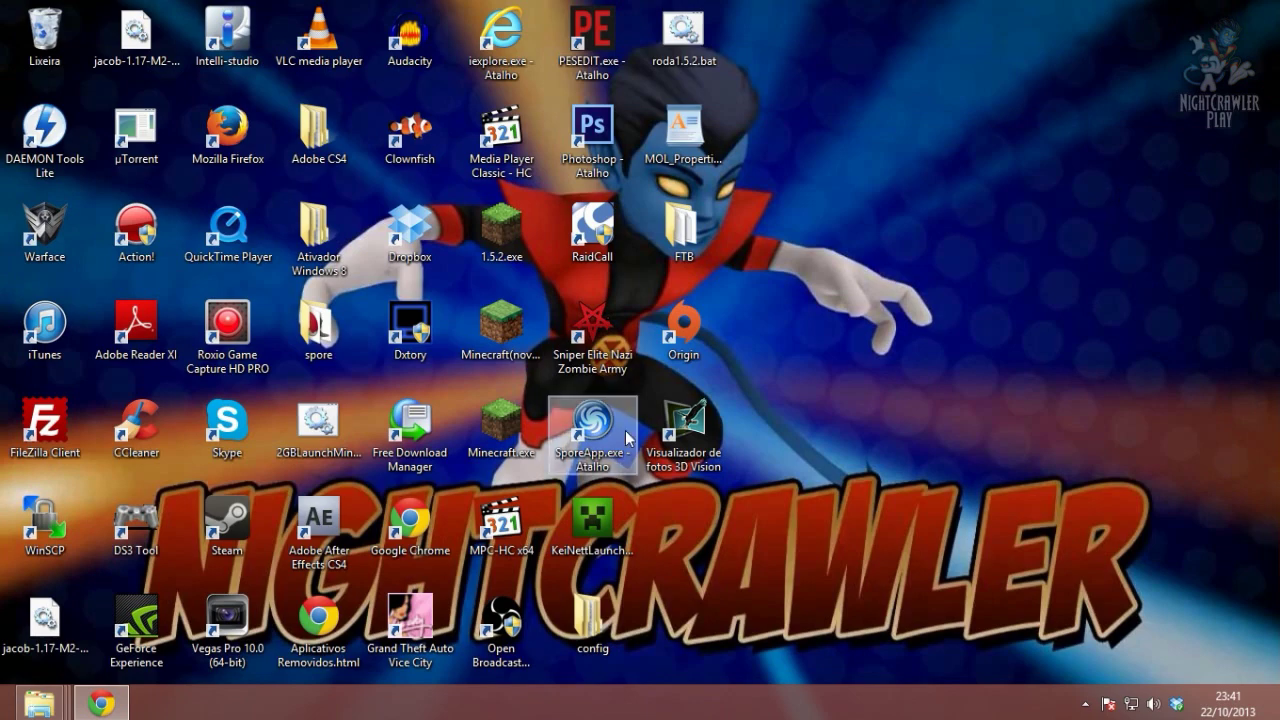
double_click(594, 512)
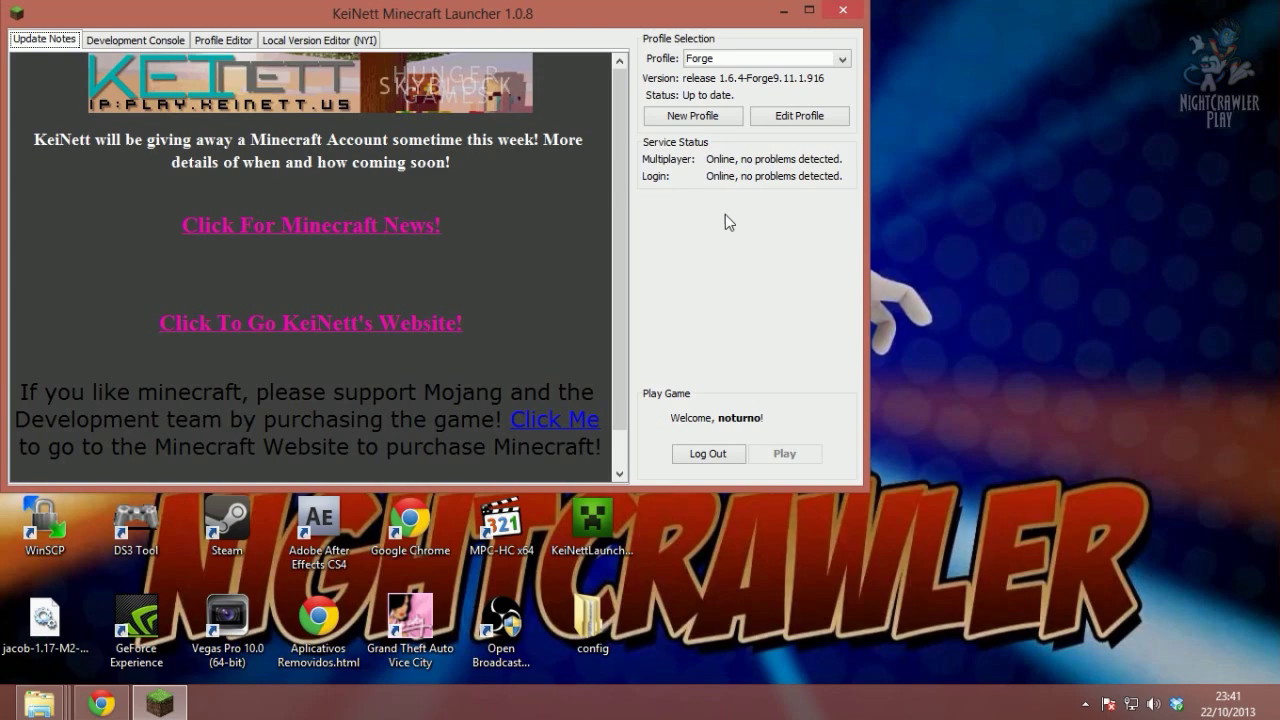
click(785, 455)
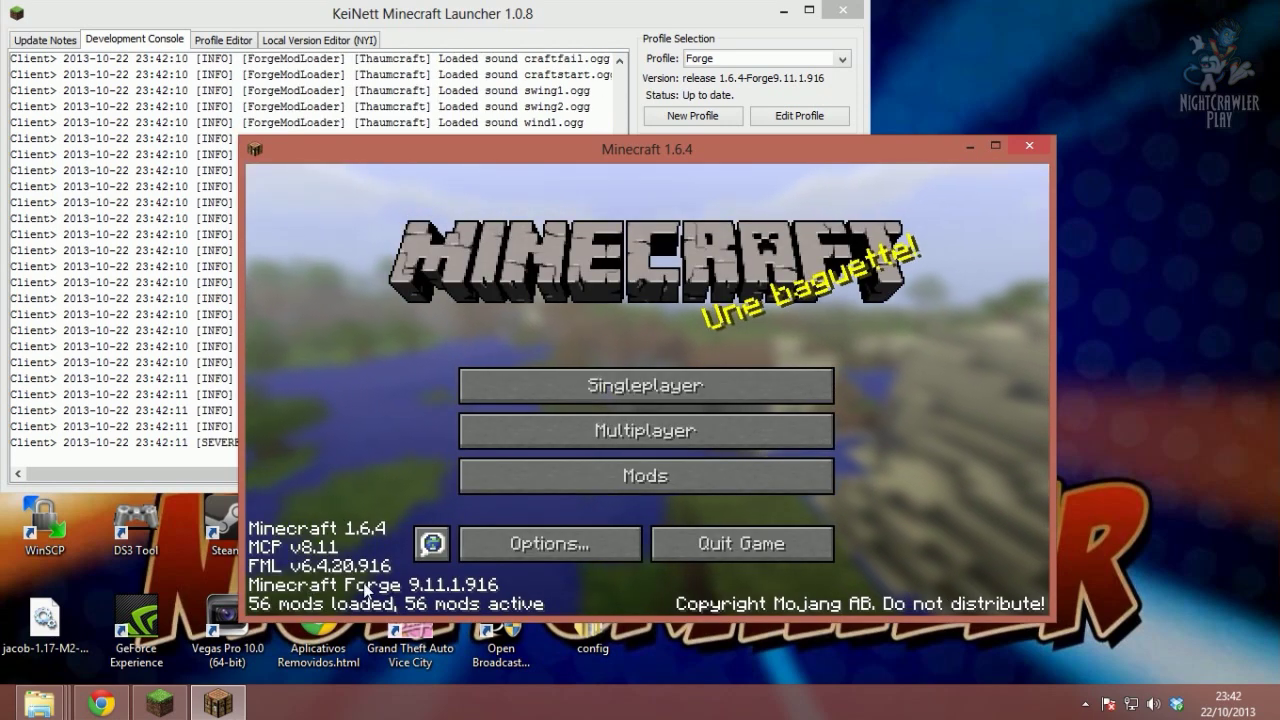
Browse the installed mods in Minecraft's Mod List and return to the title screen
click(530, 482)
scroll(435, 321, down, 1)
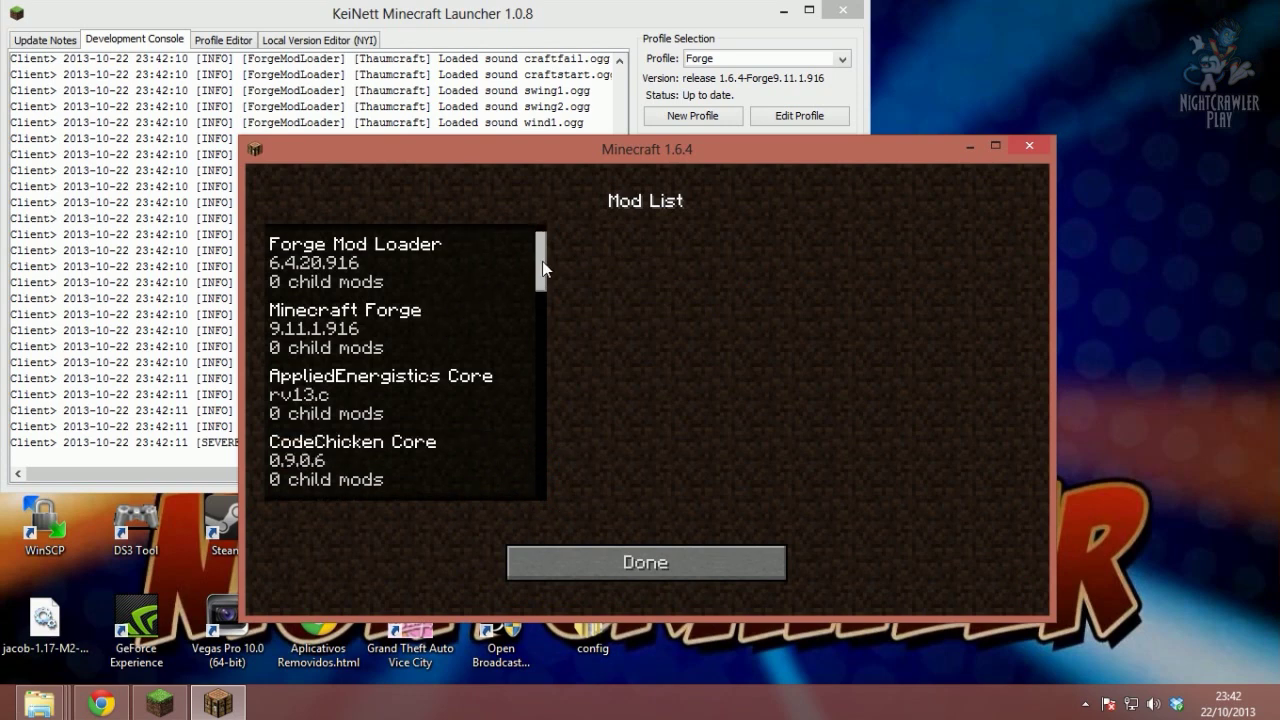
mouse_move(542, 261)
mouse_down()
mouse_move(540, 492)
mouse_move(530, 276)
mouse_up()
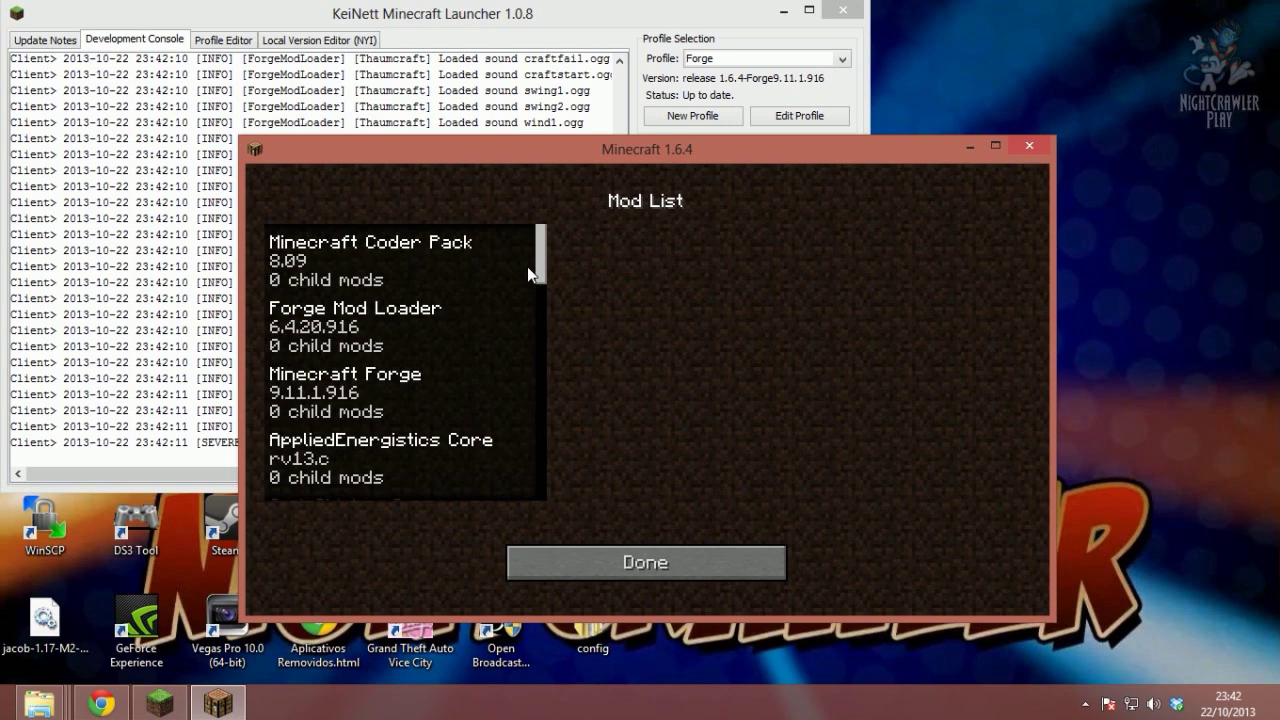
drag(540, 265, 565, 451)
click(615, 561)
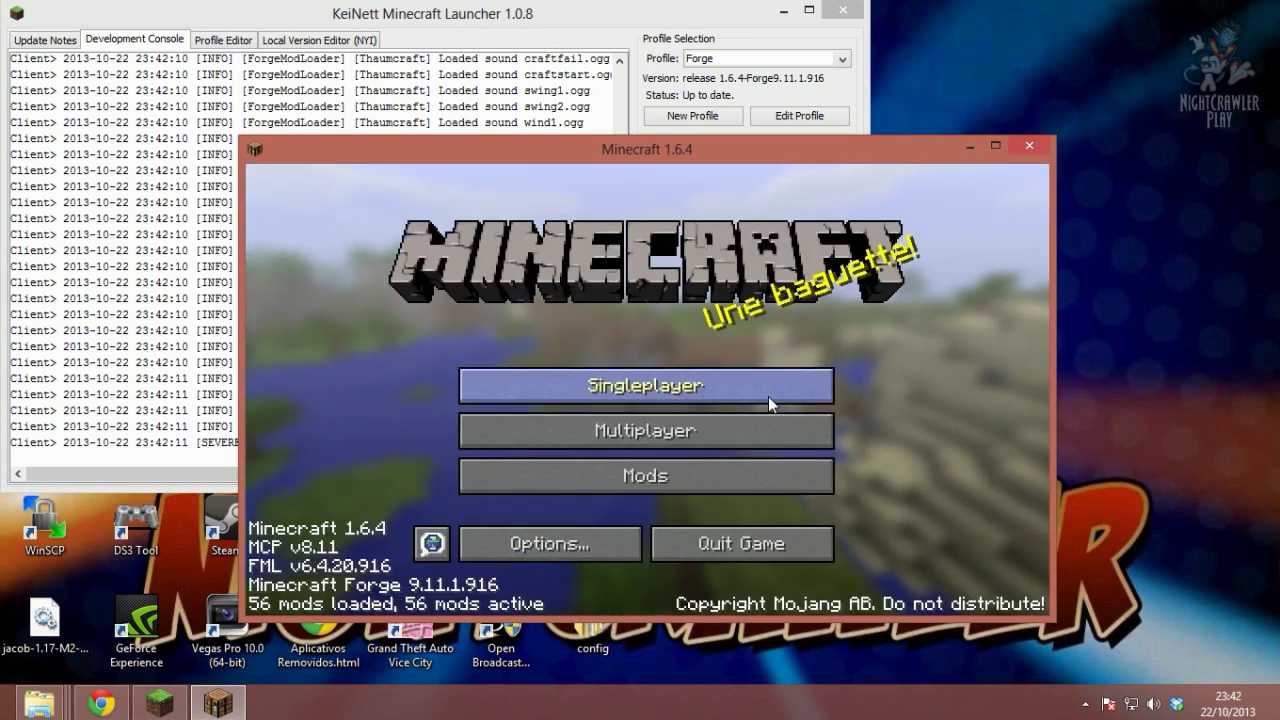
Quit the running game and close the KeiNett launcher after viewing the Forge profile's settings
click(768, 543)
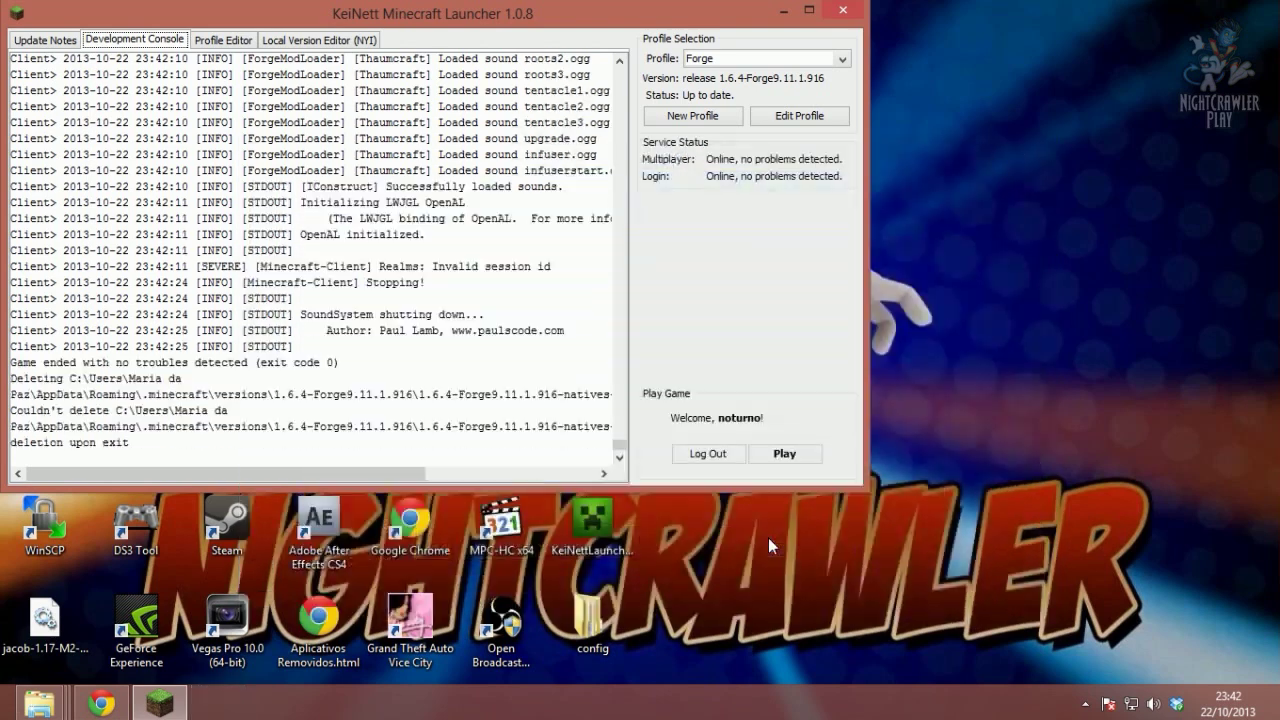
click(783, 117)
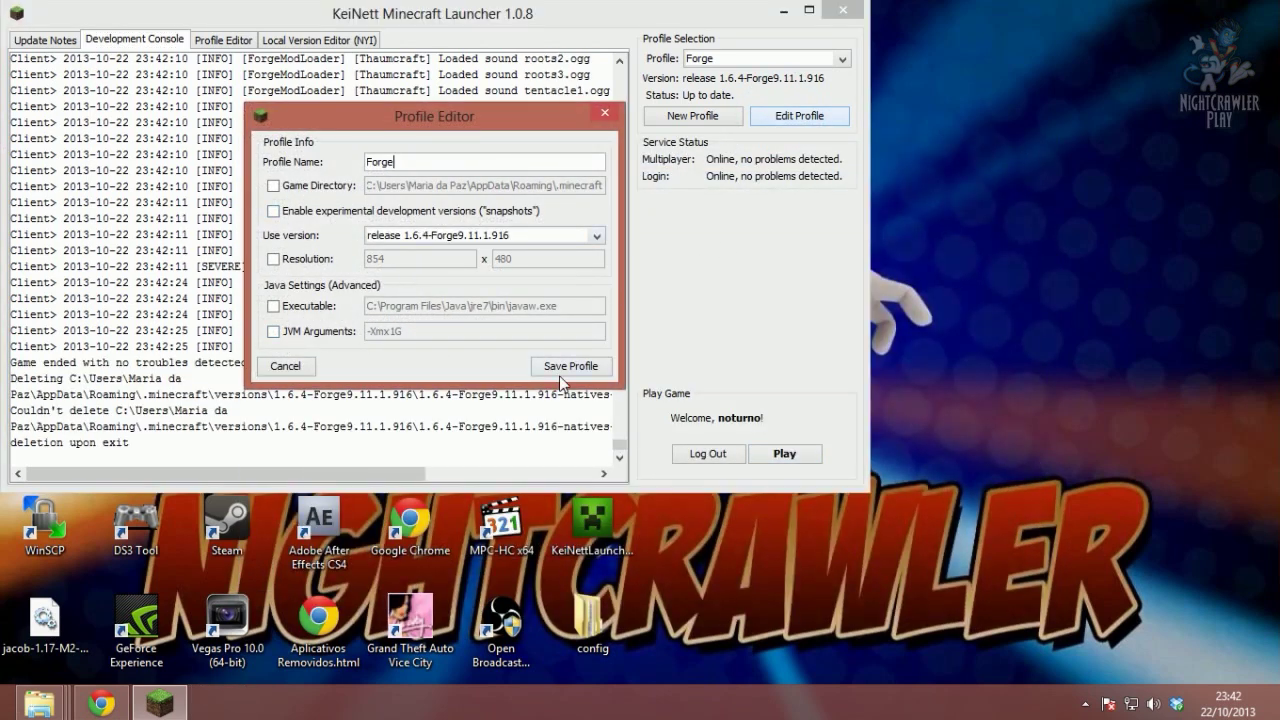
click(605, 113)
click(851, 9)
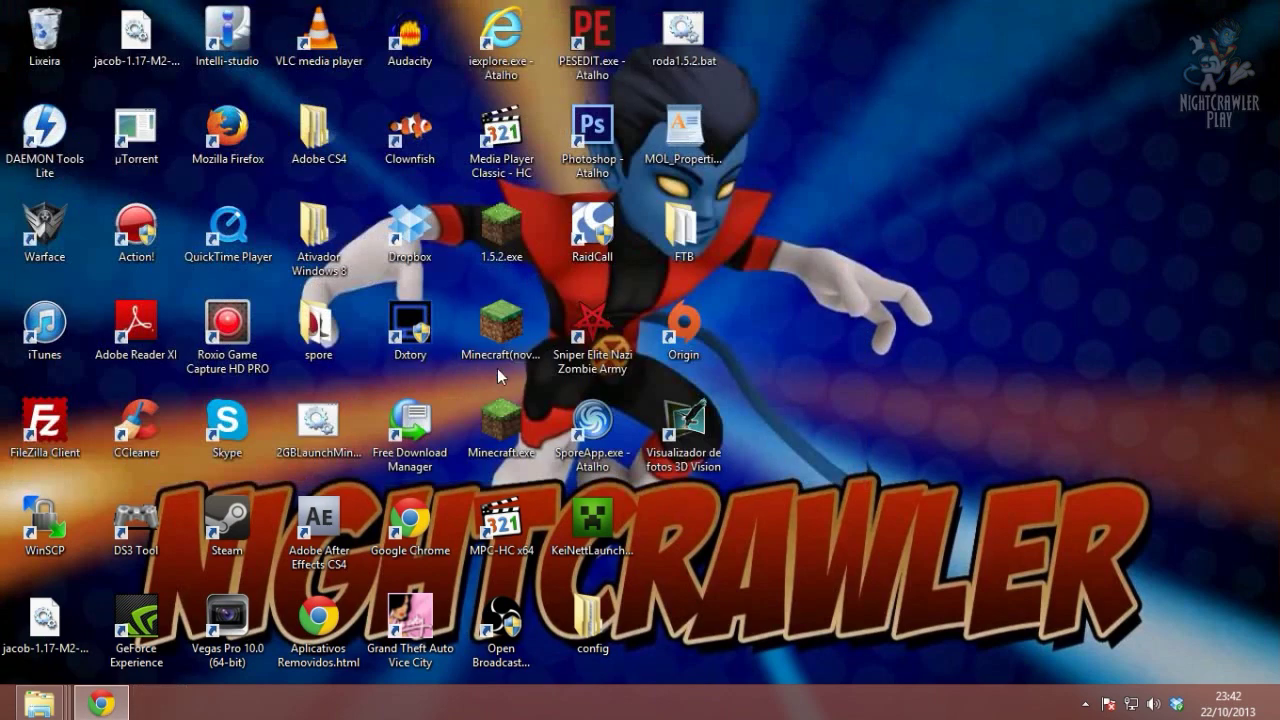
Open the regular Minecraft Launcher, log in with the account's e-mail and password, and start the game with the Forge profile
double_click(501, 333)
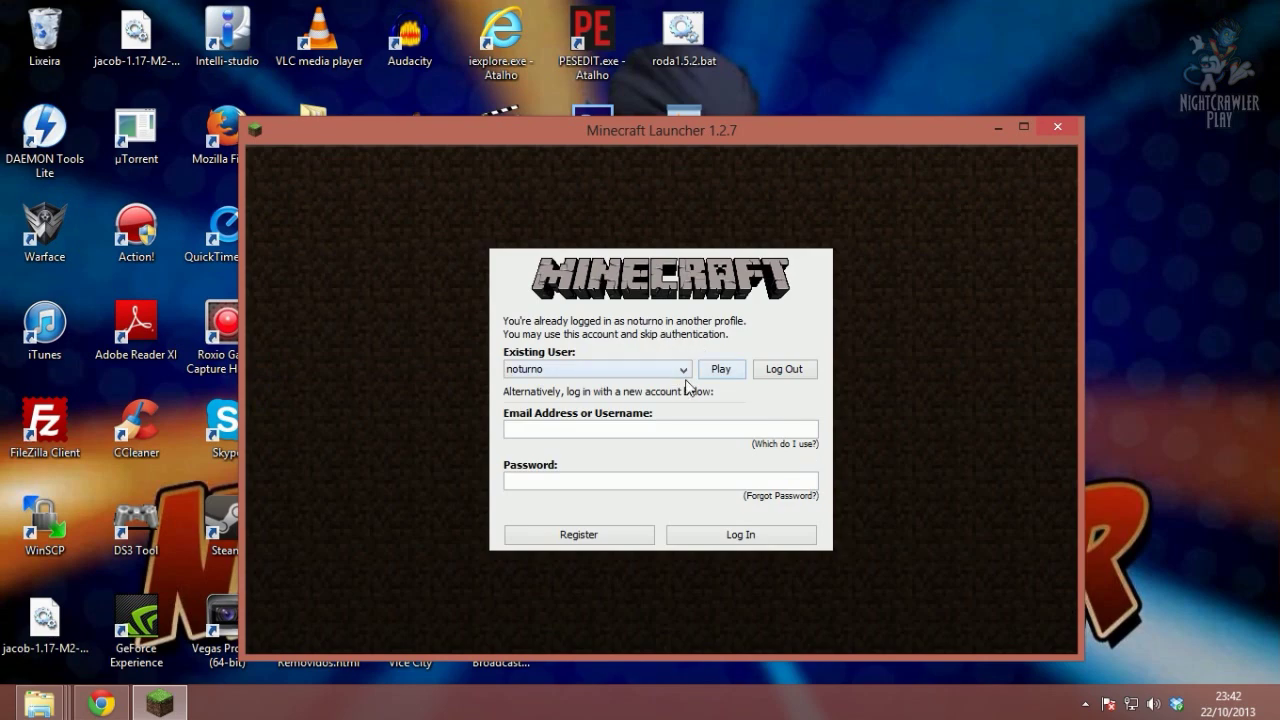
click(717, 370)
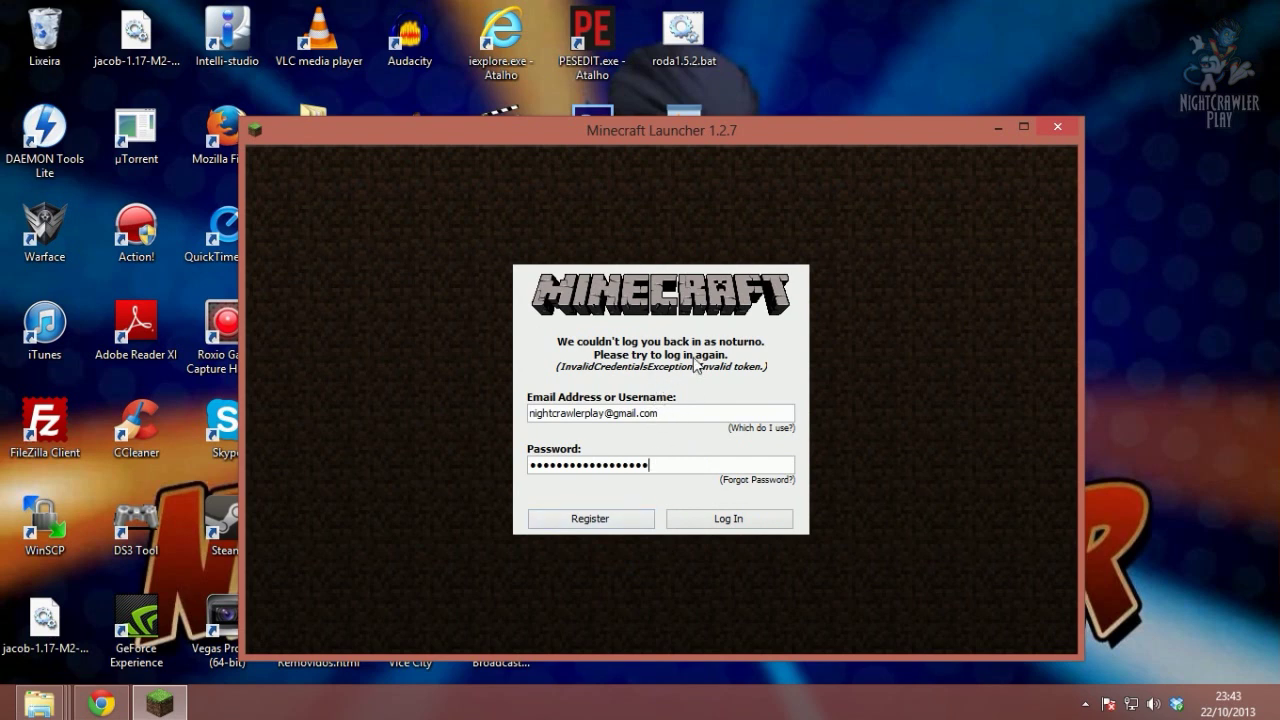
click(706, 518)
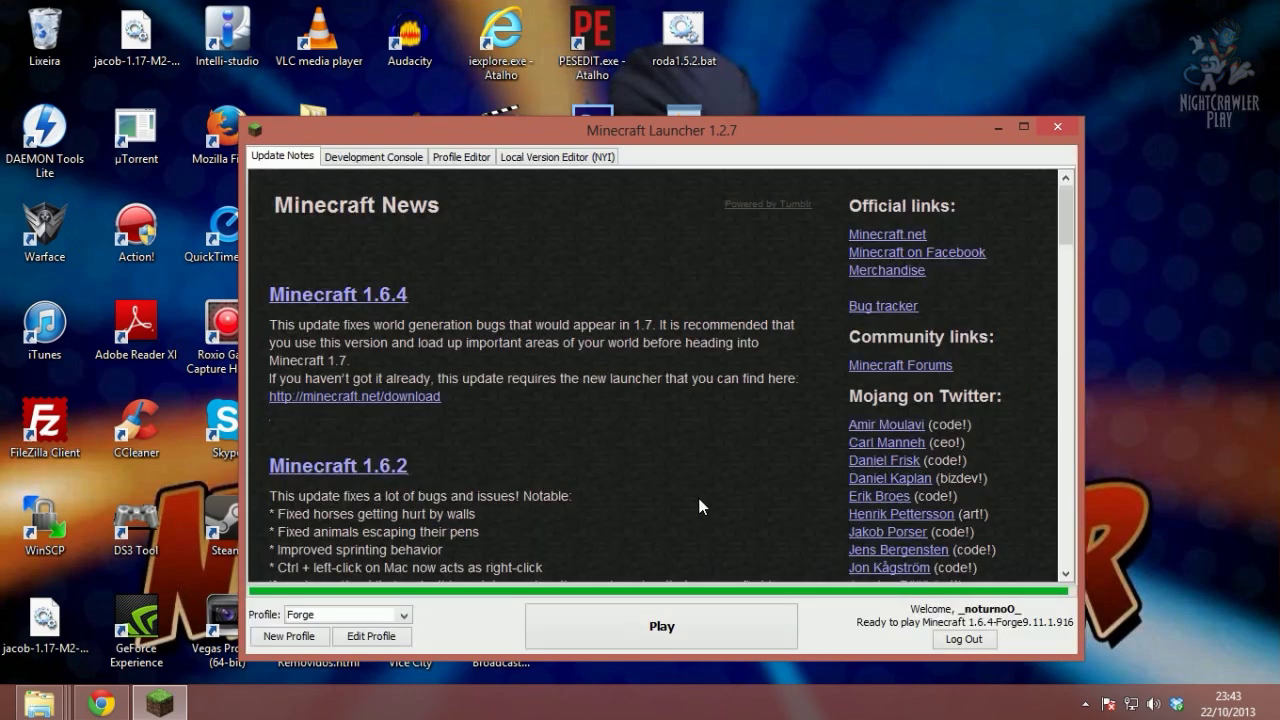
click(673, 628)
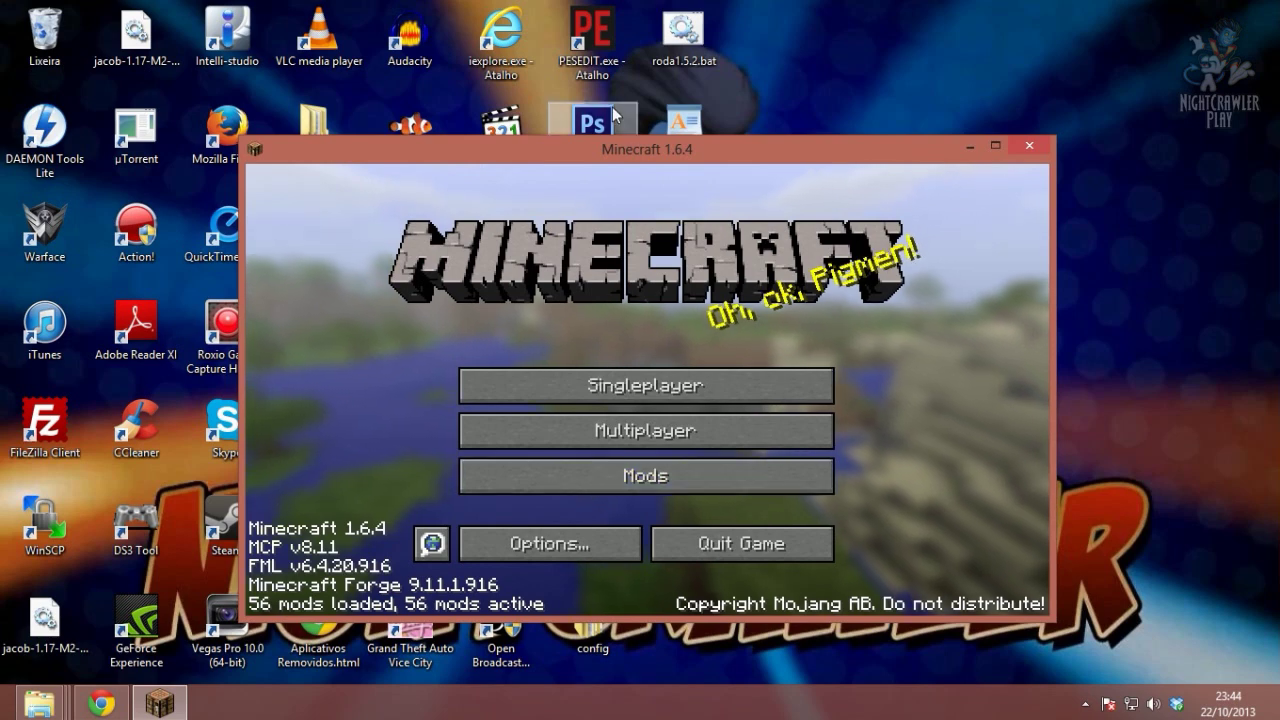
Create a singleplayer world named New World with the game mode set to Creative
drag(654, 152, 687, 153)
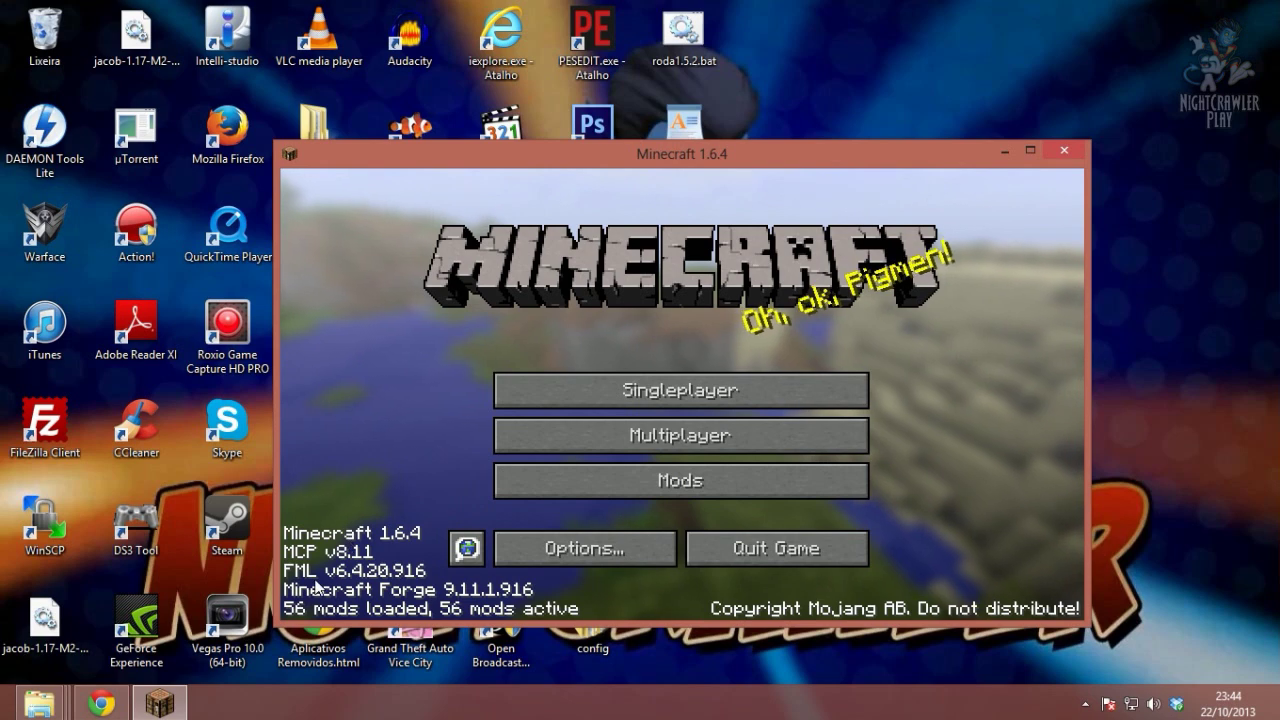
click(594, 392)
click(820, 532)
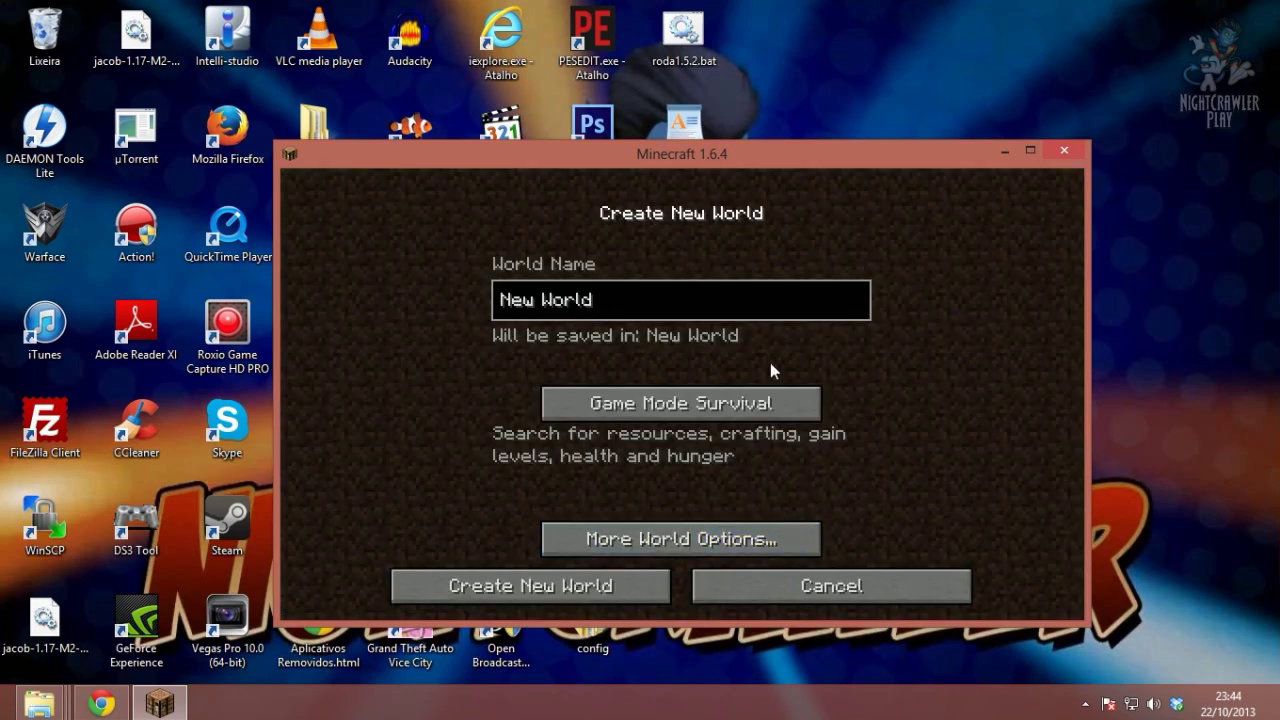
click(766, 400)
click(790, 405)
click(620, 598)
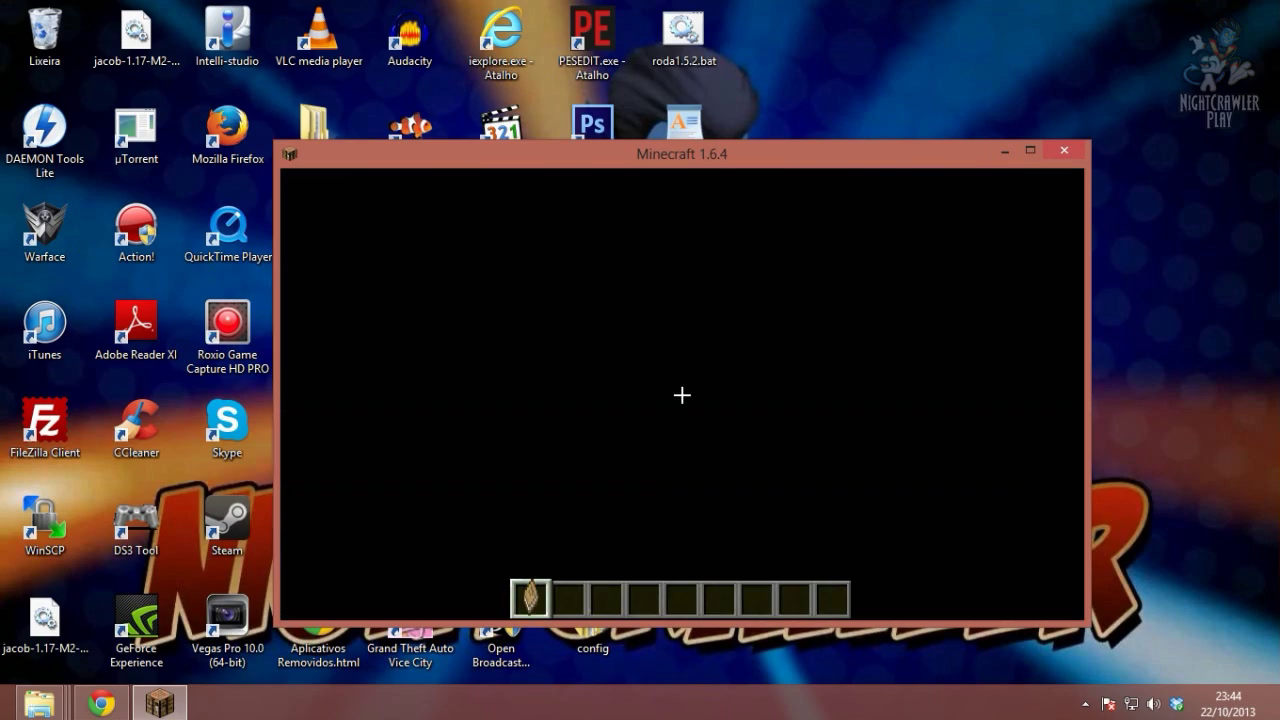
Maximize the game window and check the creative inventory's Building Blocks
key(e)
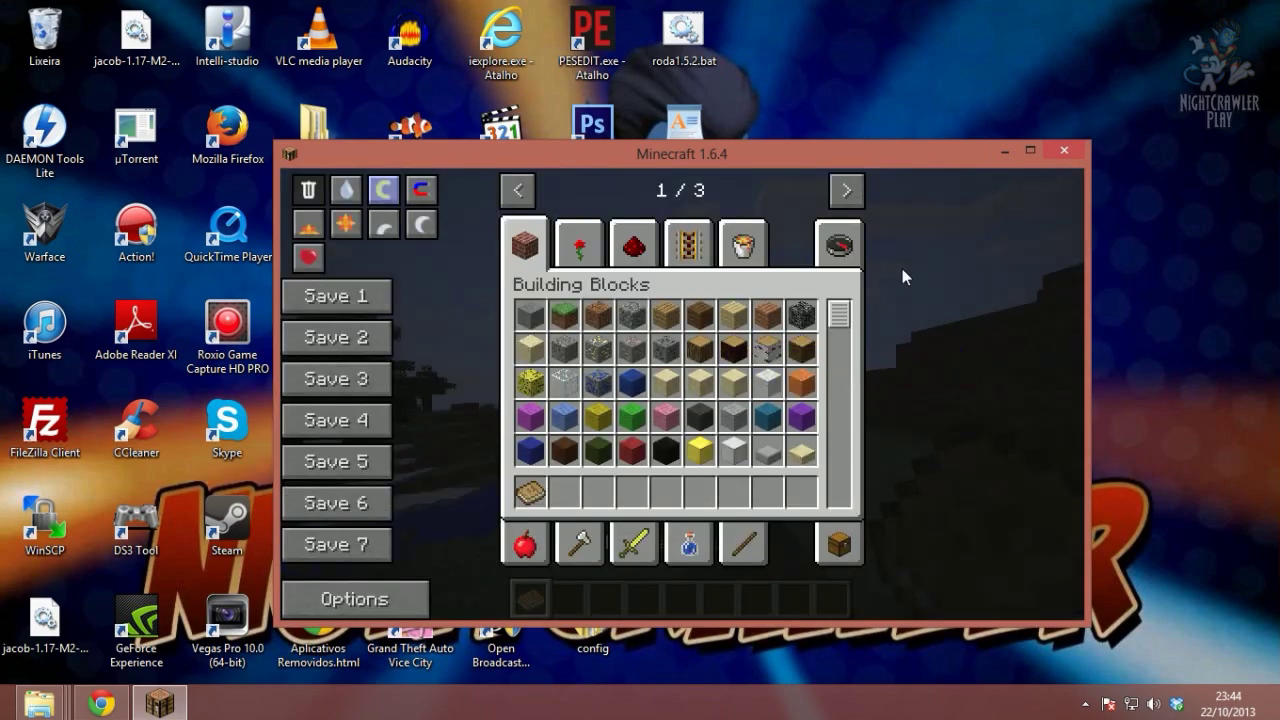
click(1029, 151)
key(e)
key(e)
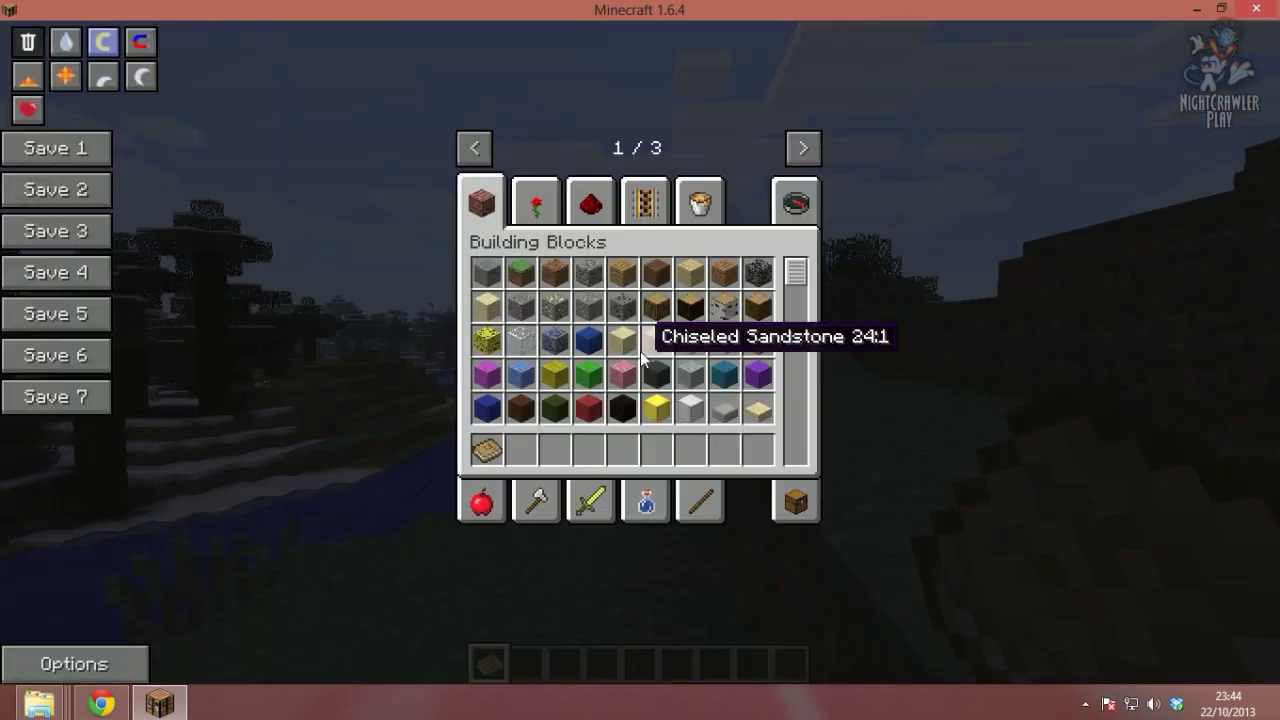
key(e)
Switch to the front-facing third-person view and walk the character around to examine its skin
key(F5)
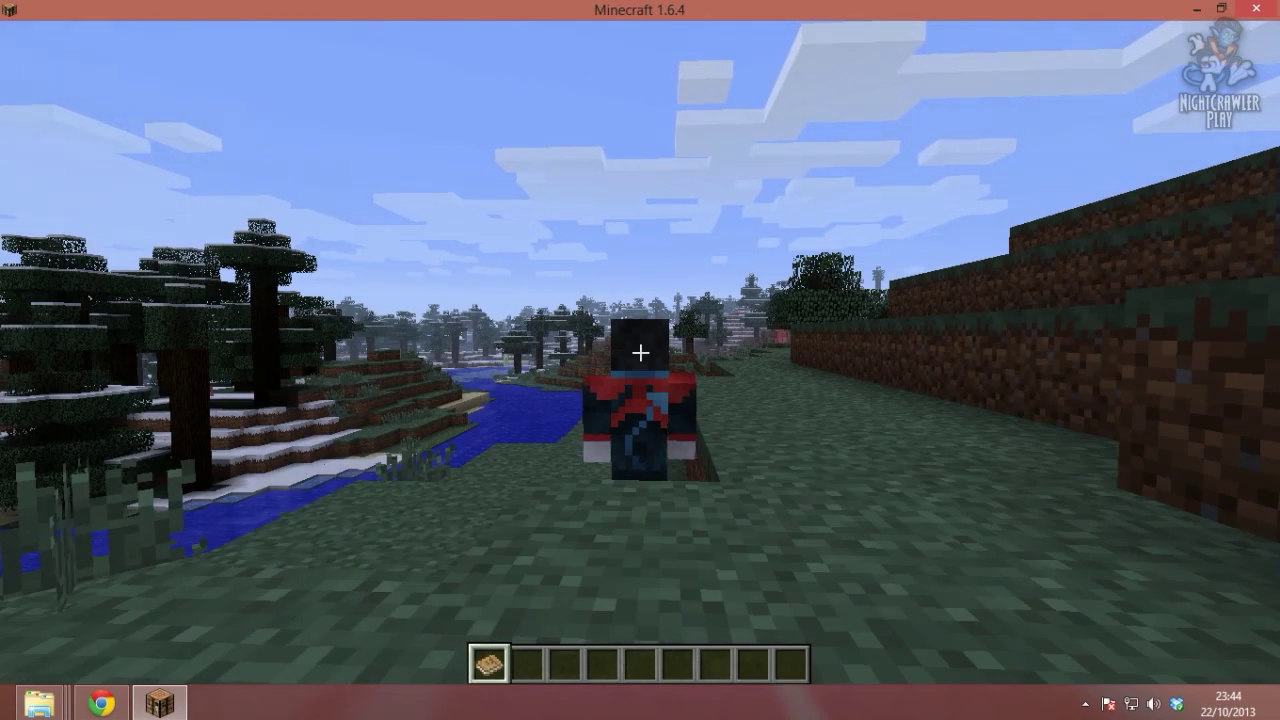
key(F5)
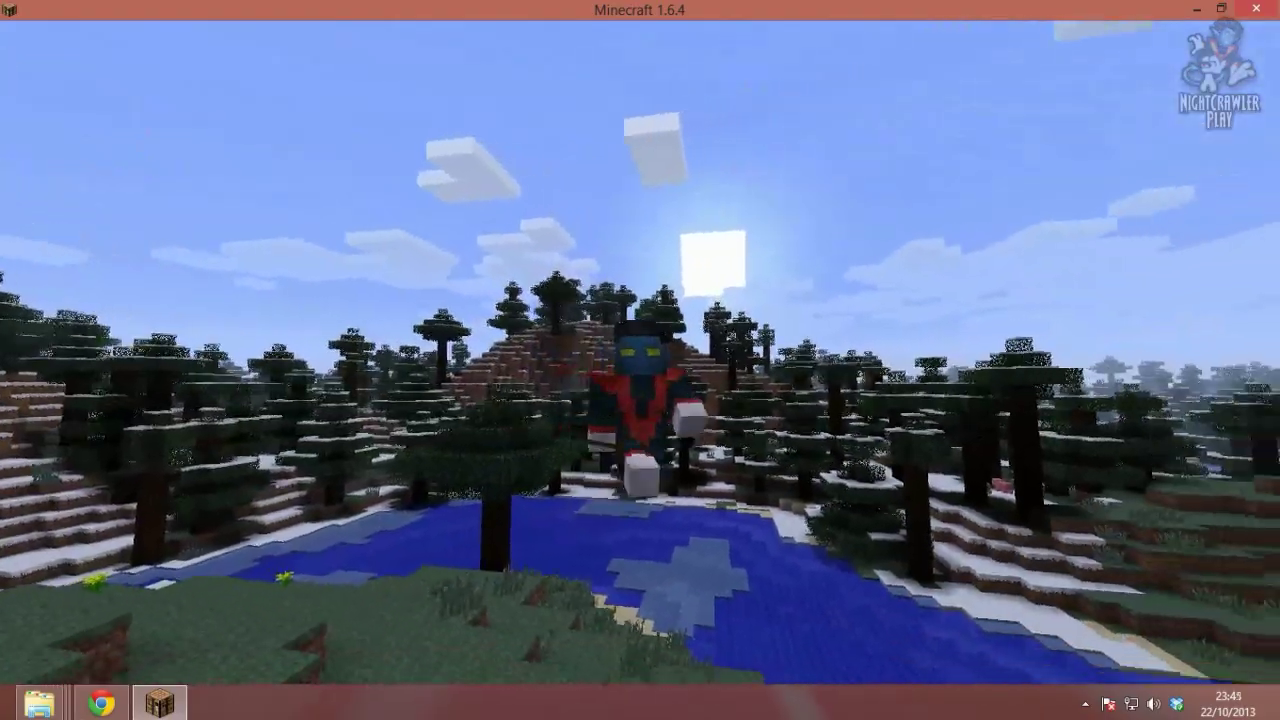
key(w)
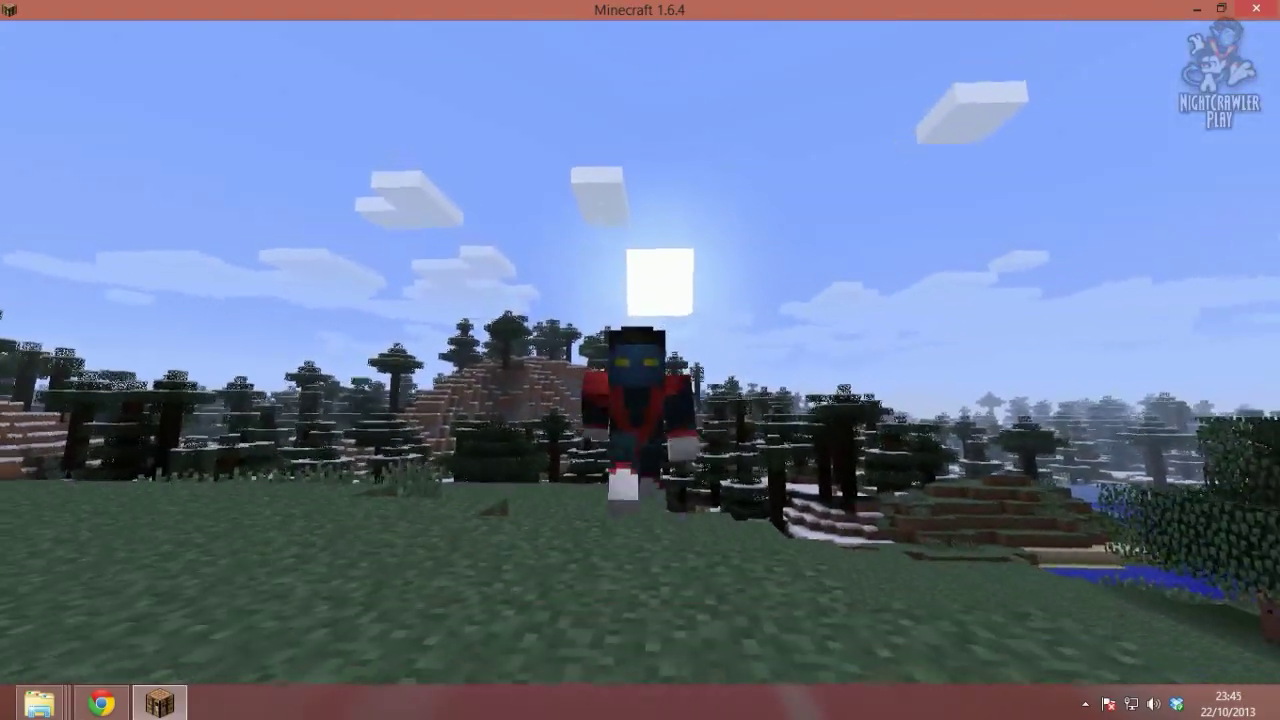
key(s)
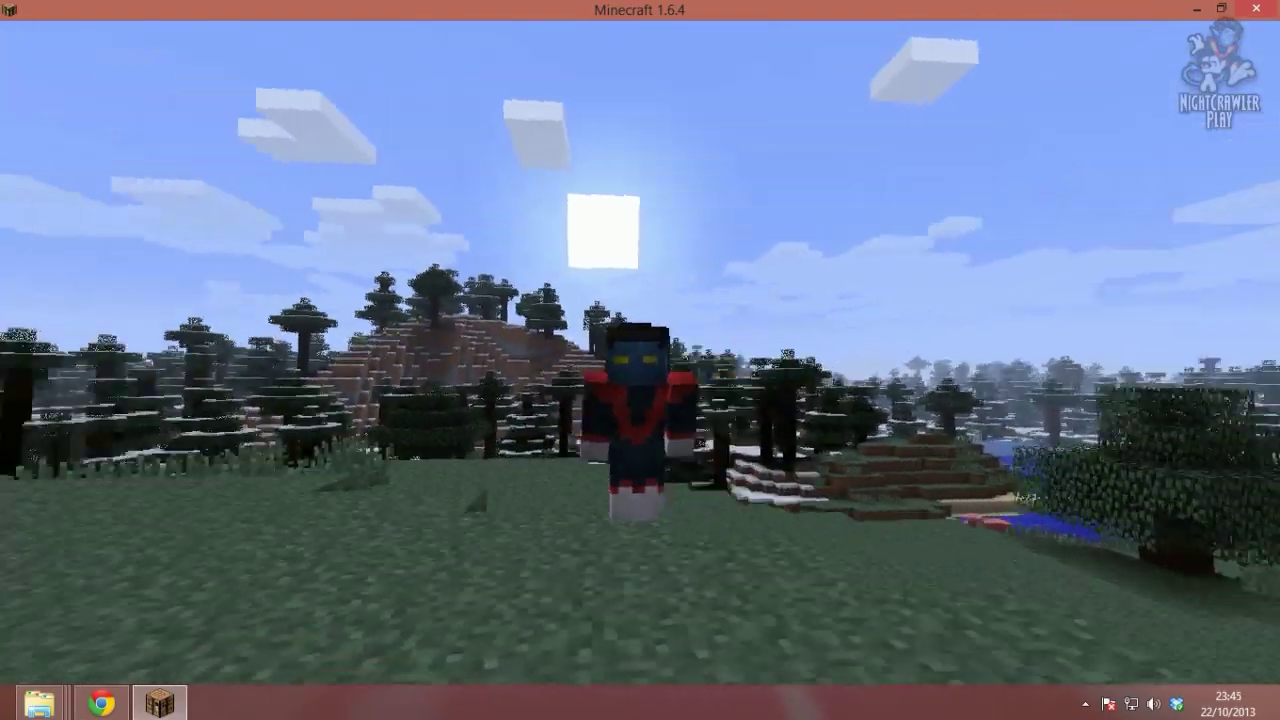